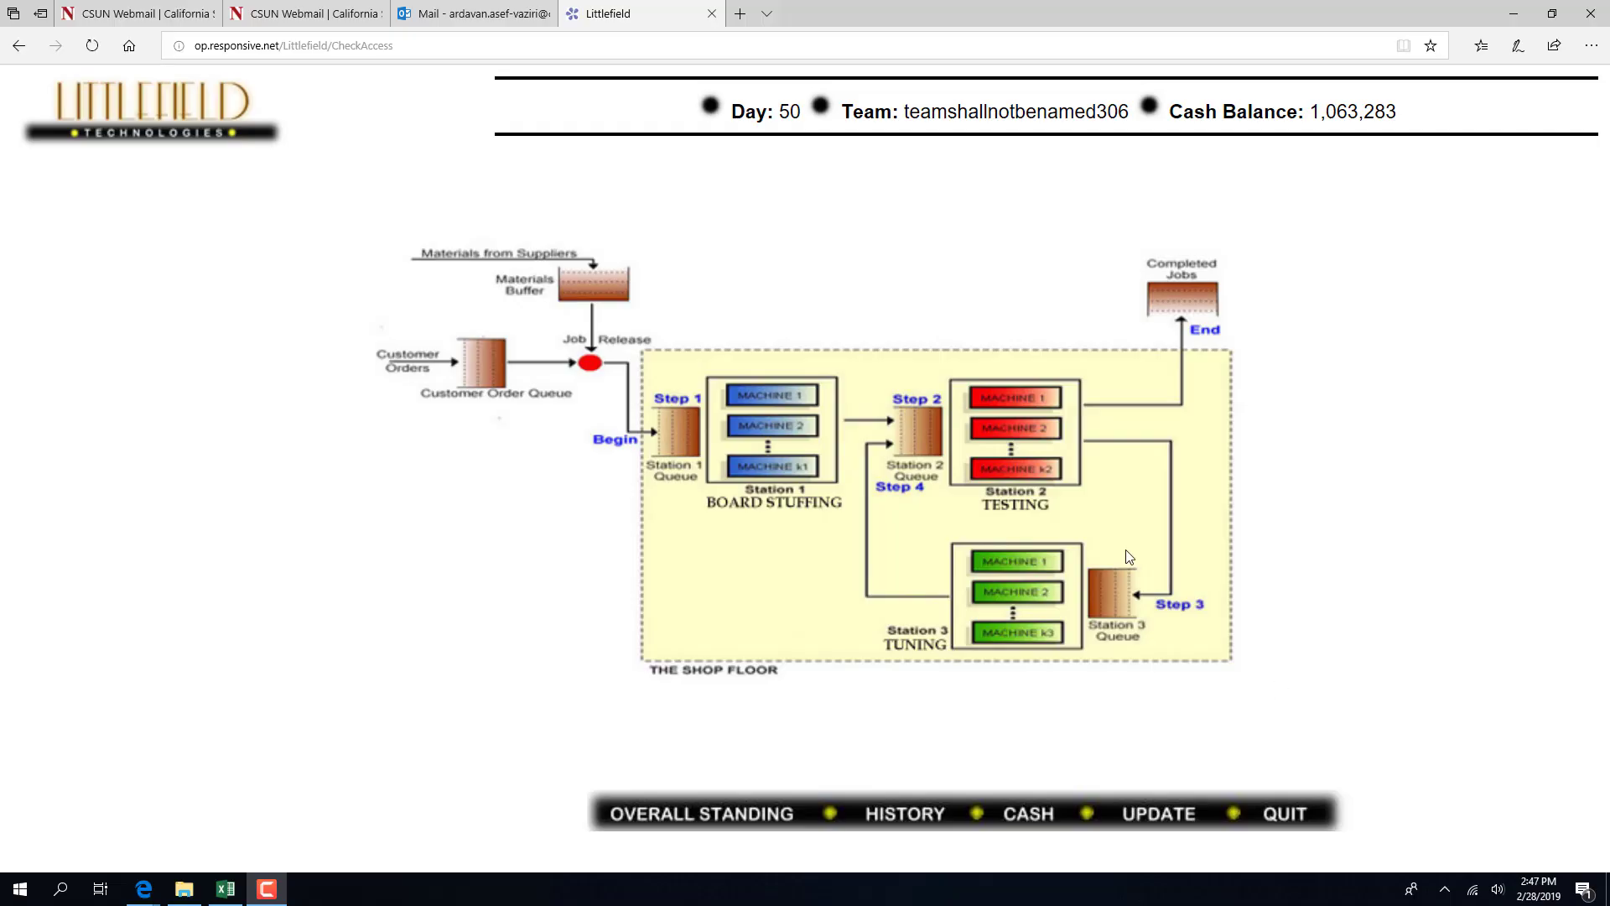
# Open the Customer Orders menu and highlight the 1.0-day quoted lead time, 3.0-day maximum and 1000.0 revenue.
pyautogui.click(495, 366)
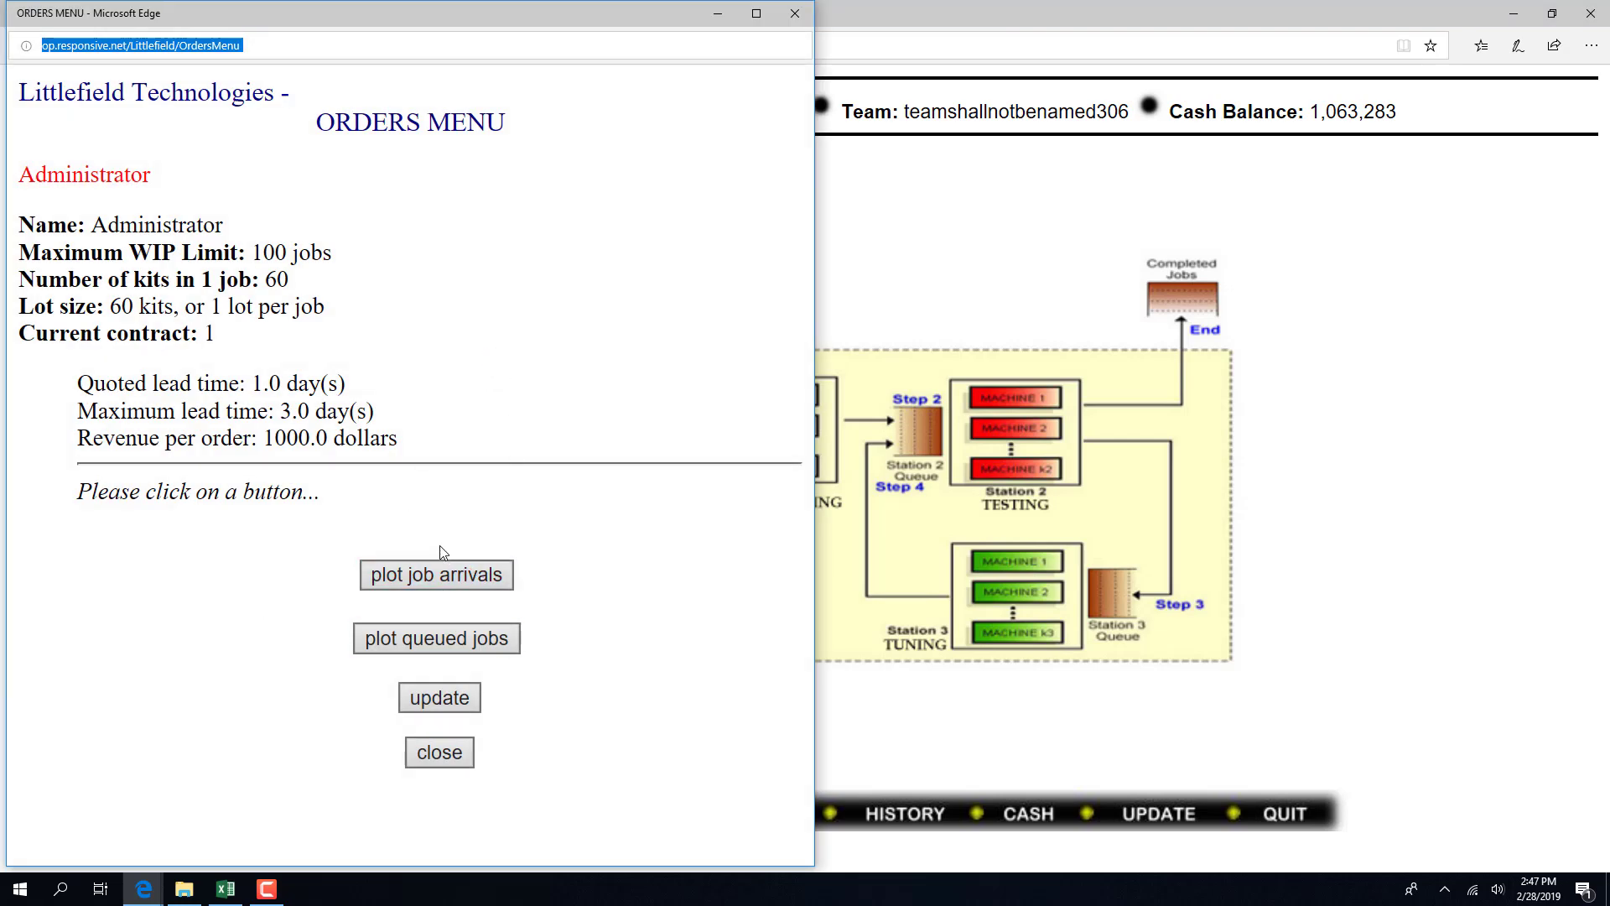
pyautogui.moveTo(265, 438); pyautogui.dragTo(450, 436)
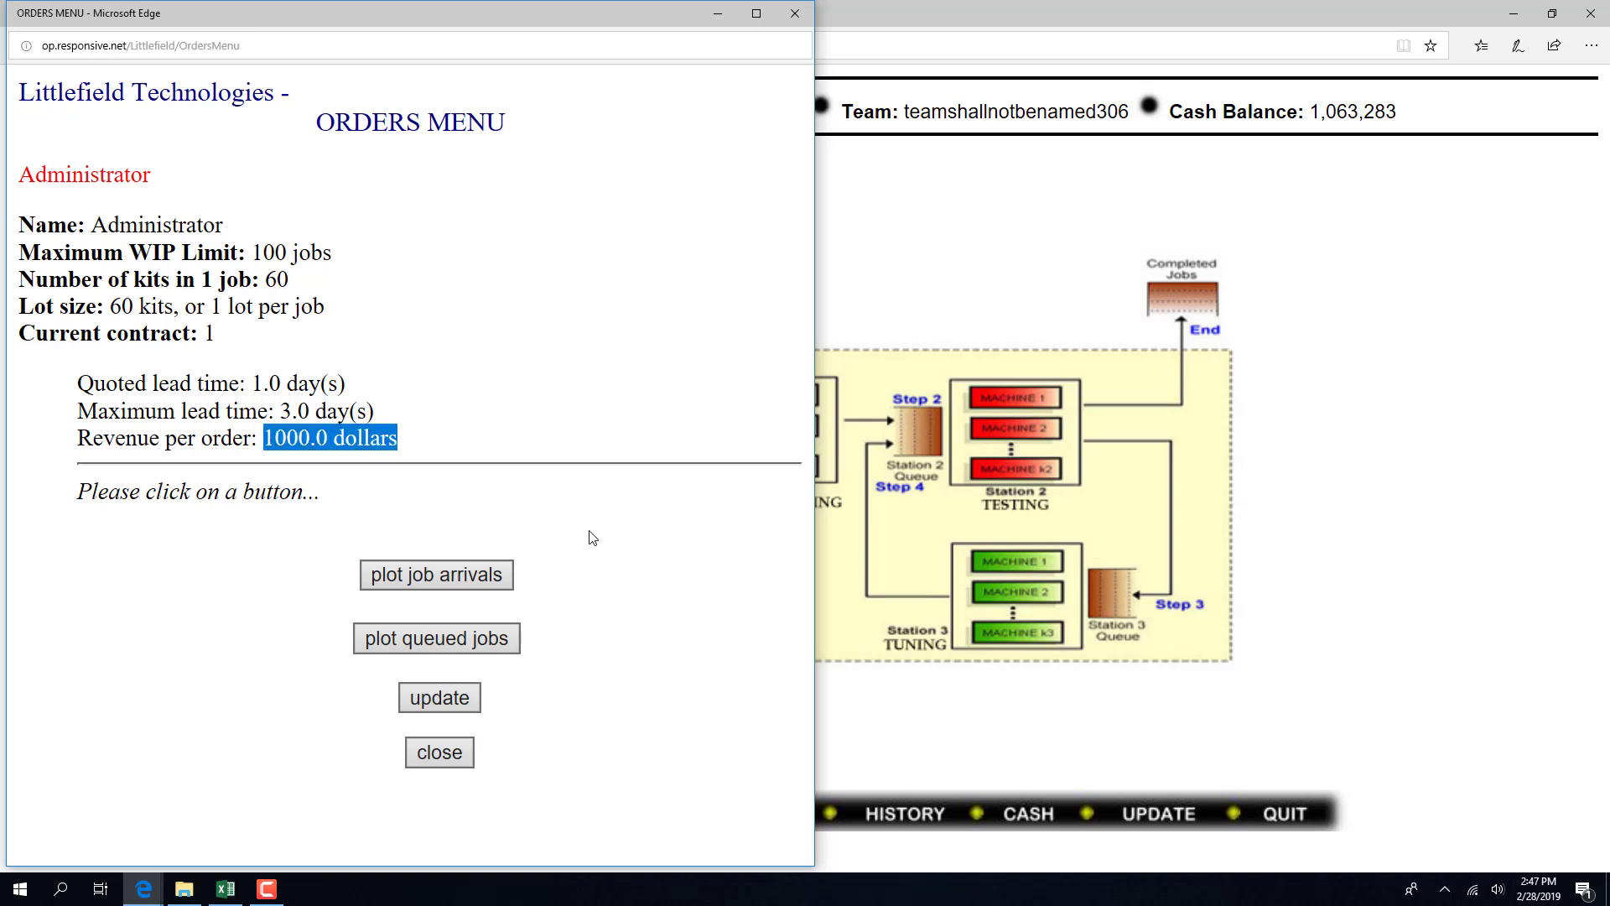
pyautogui.moveTo(253, 383); pyautogui.dragTo(421, 374)
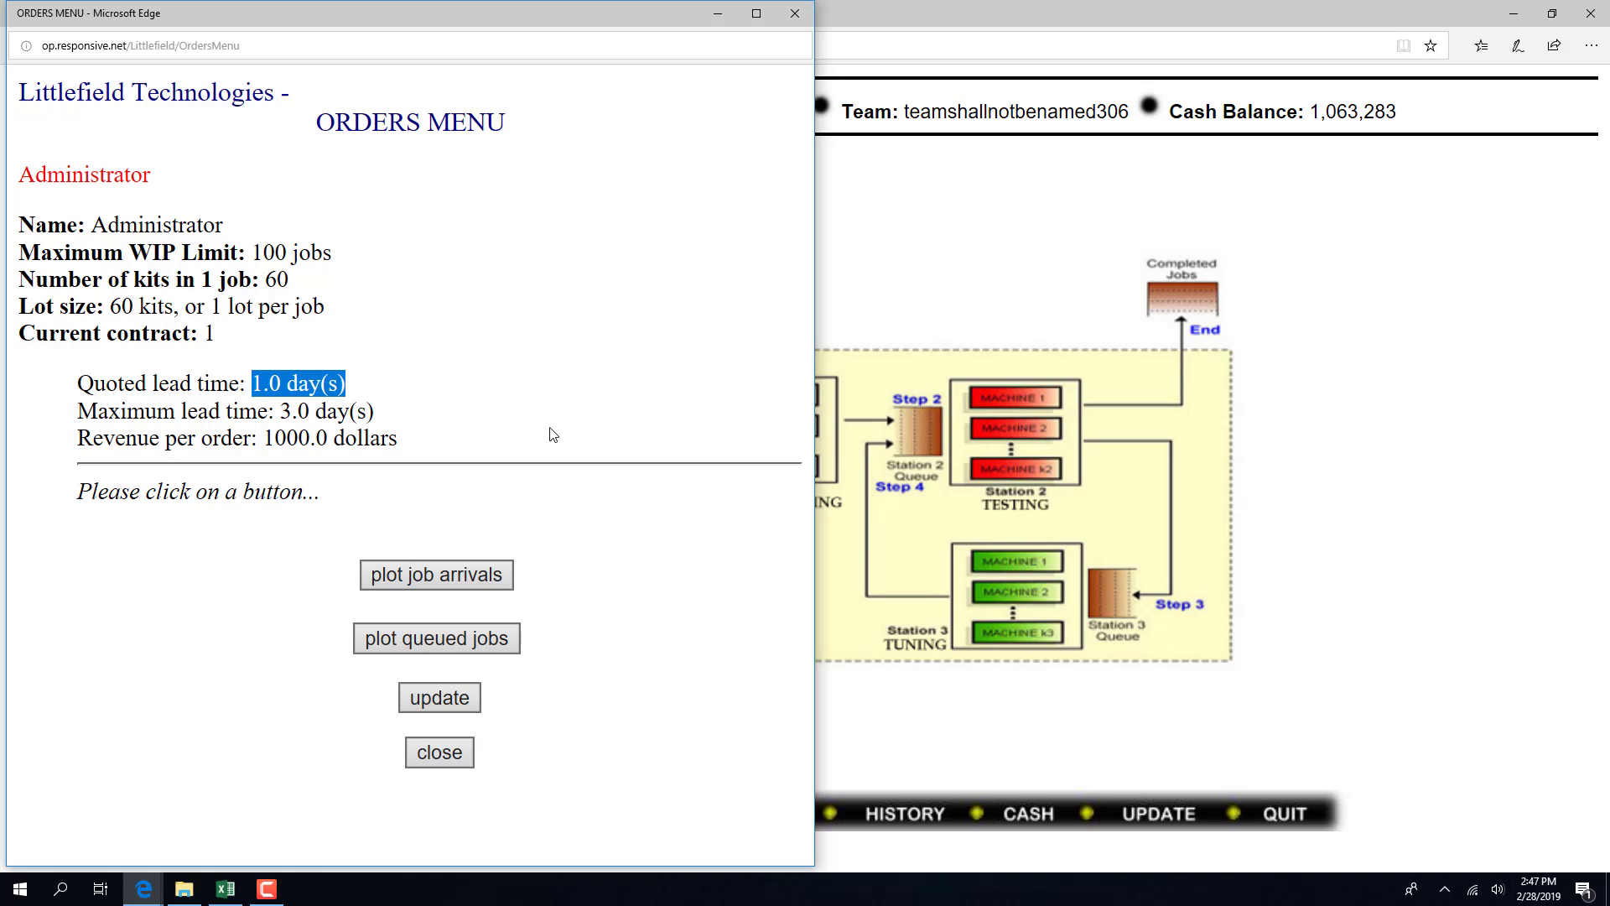
pyautogui.moveTo(280, 411); pyautogui.dragTo(526, 414)
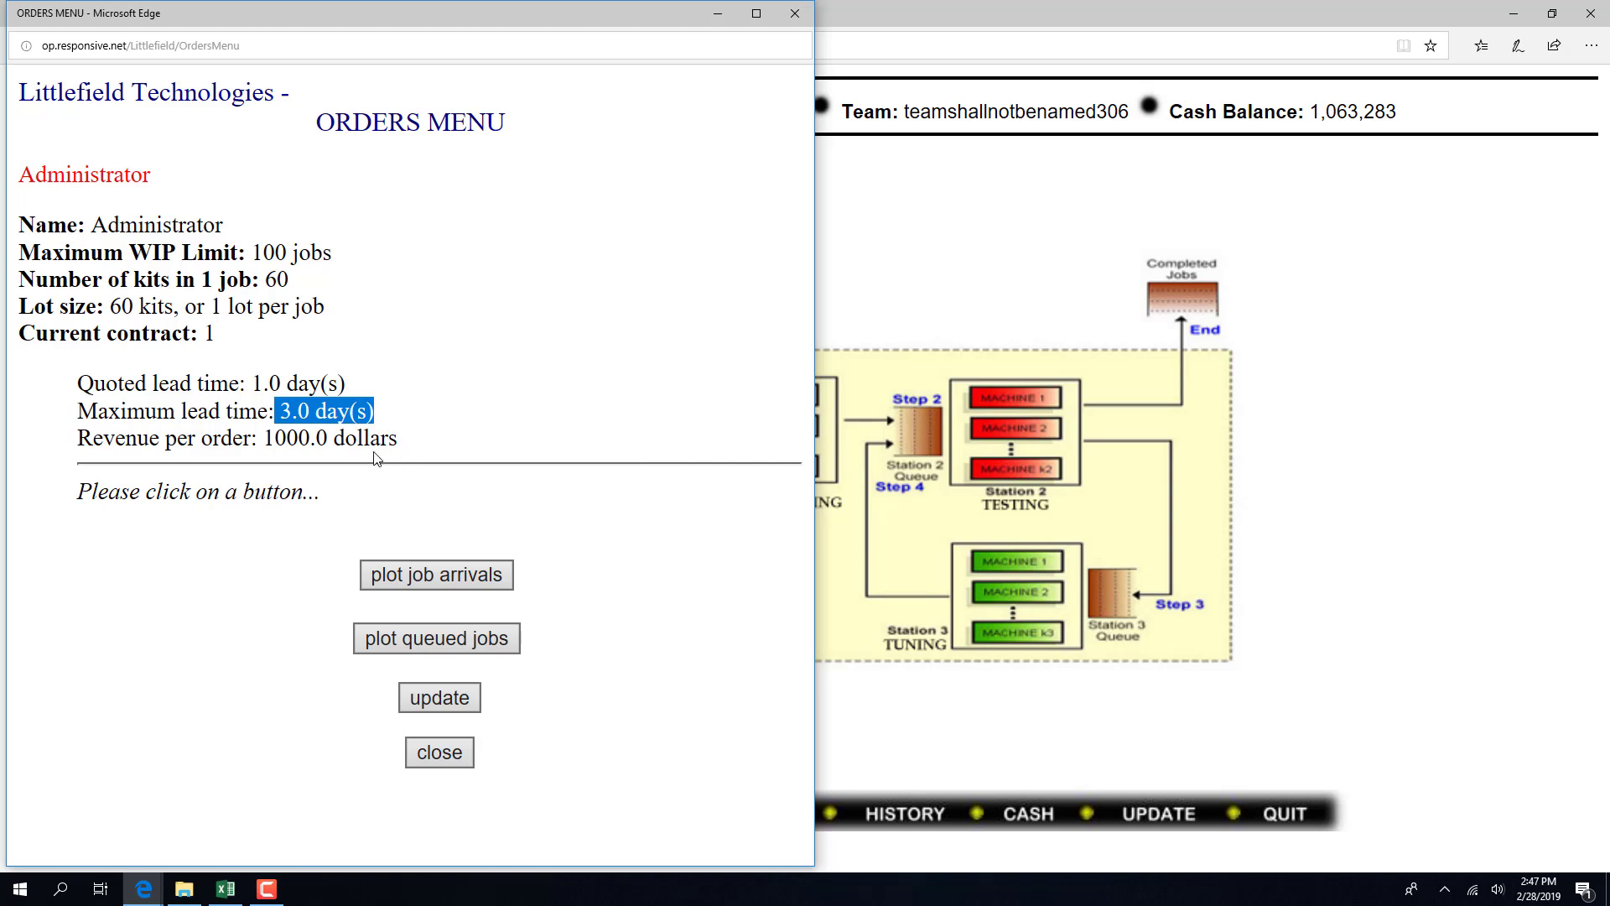
pyautogui.moveTo(270, 437); pyautogui.dragTo(398, 438)
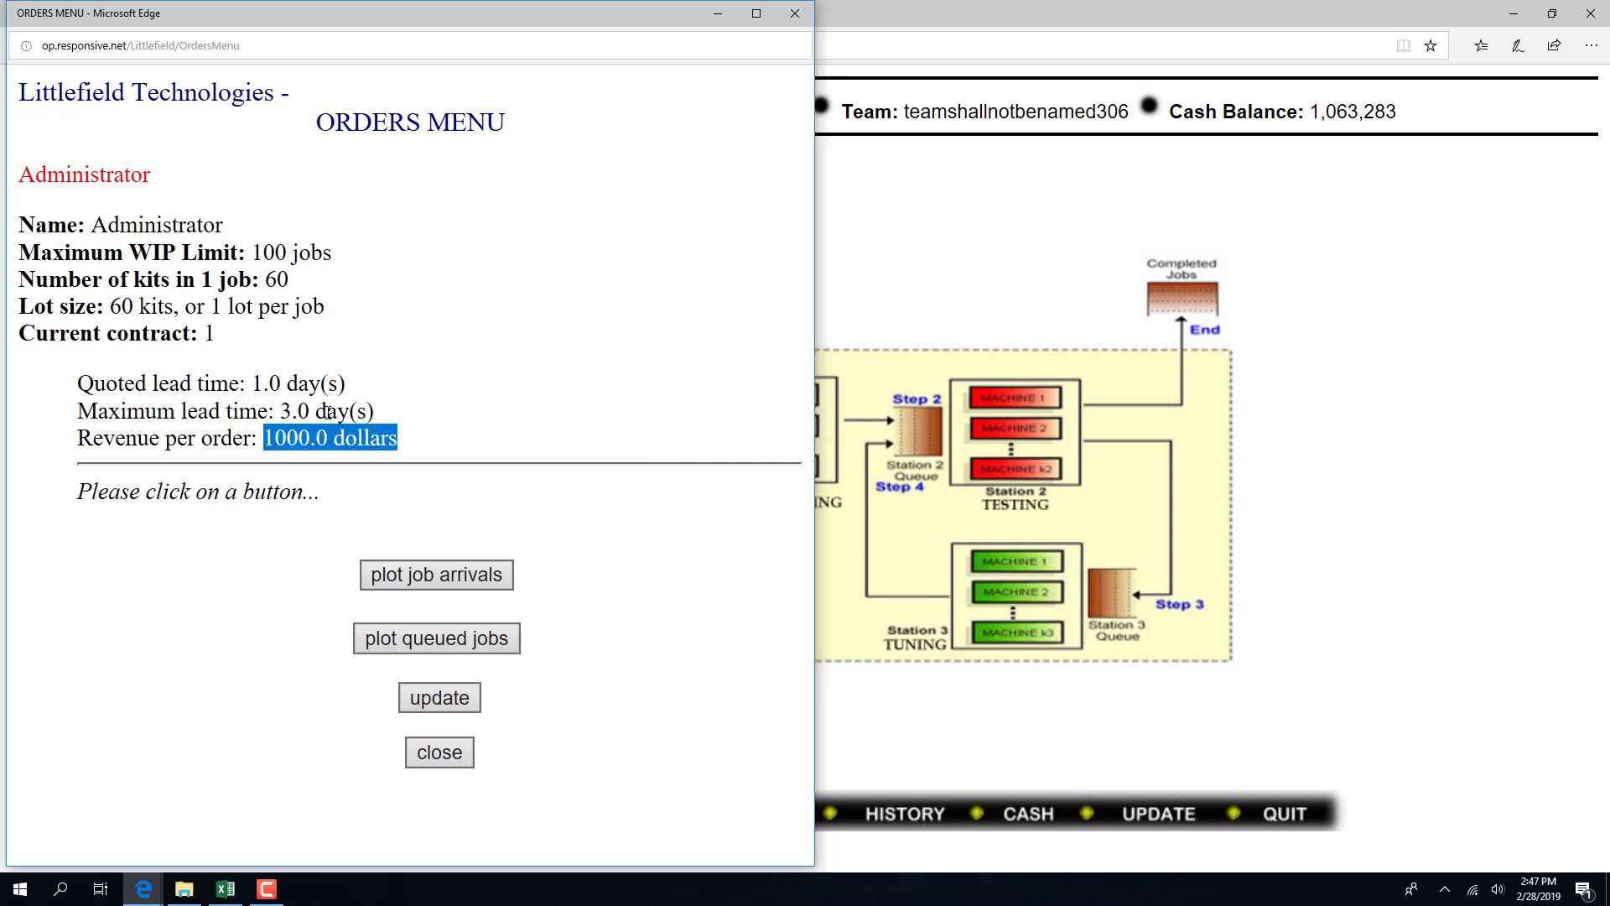
pyautogui.click(262, 382)
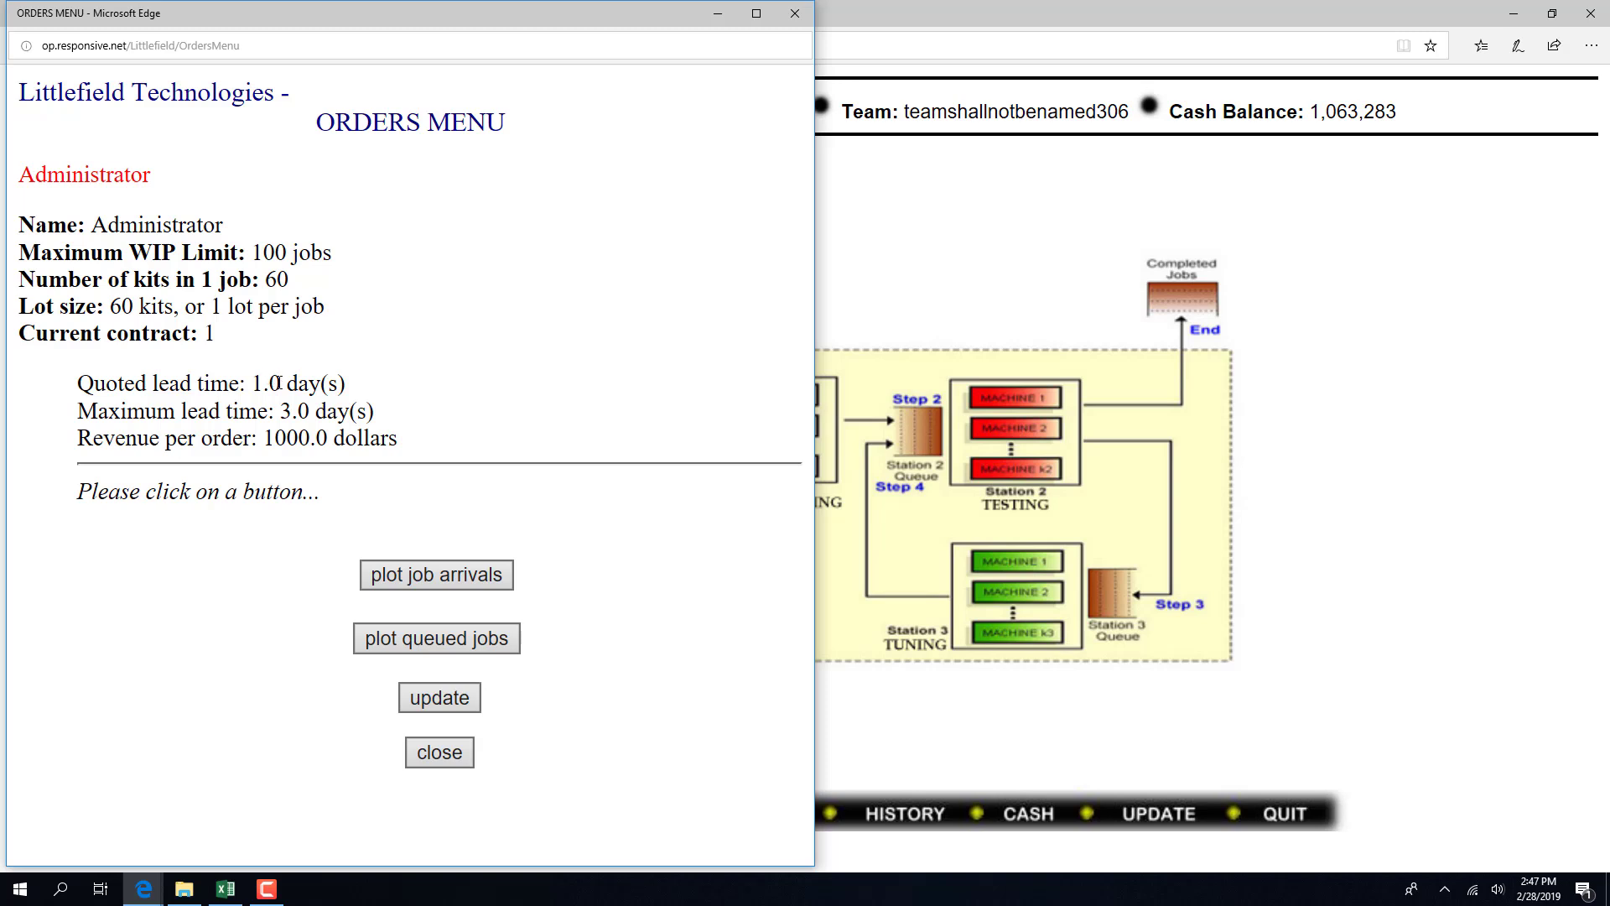
pyautogui.moveTo(268, 437); pyautogui.dragTo(363, 438)
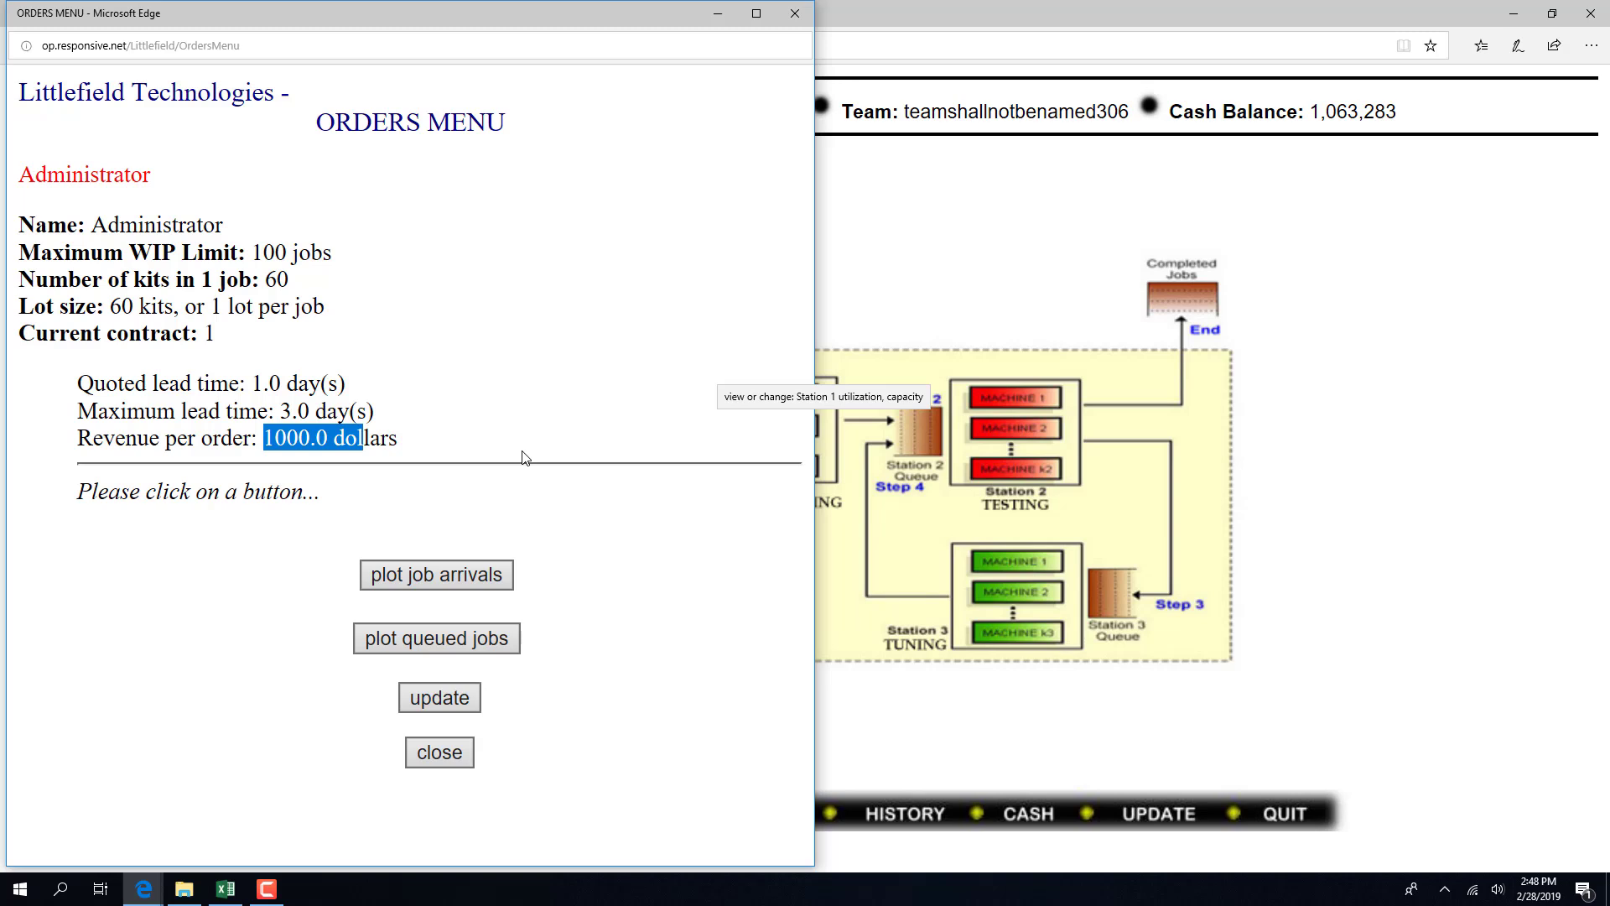
# Plot daily job arrivals, download the data and open it in Excel.
pyautogui.click(459, 577)
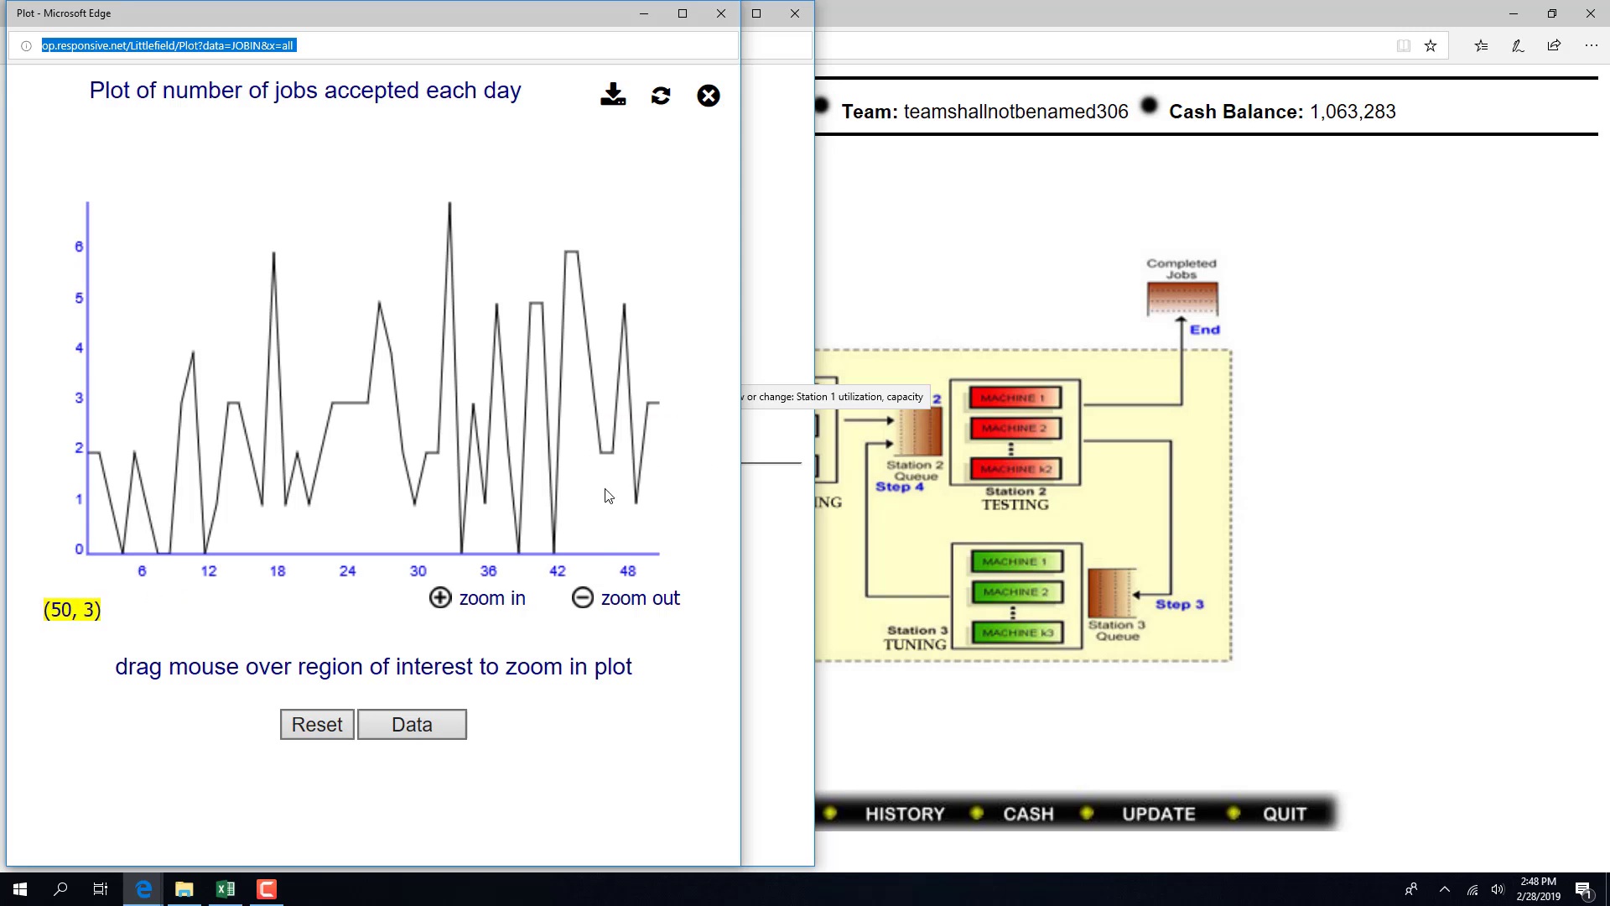
pyautogui.click(615, 101)
pyautogui.click(398, 837)
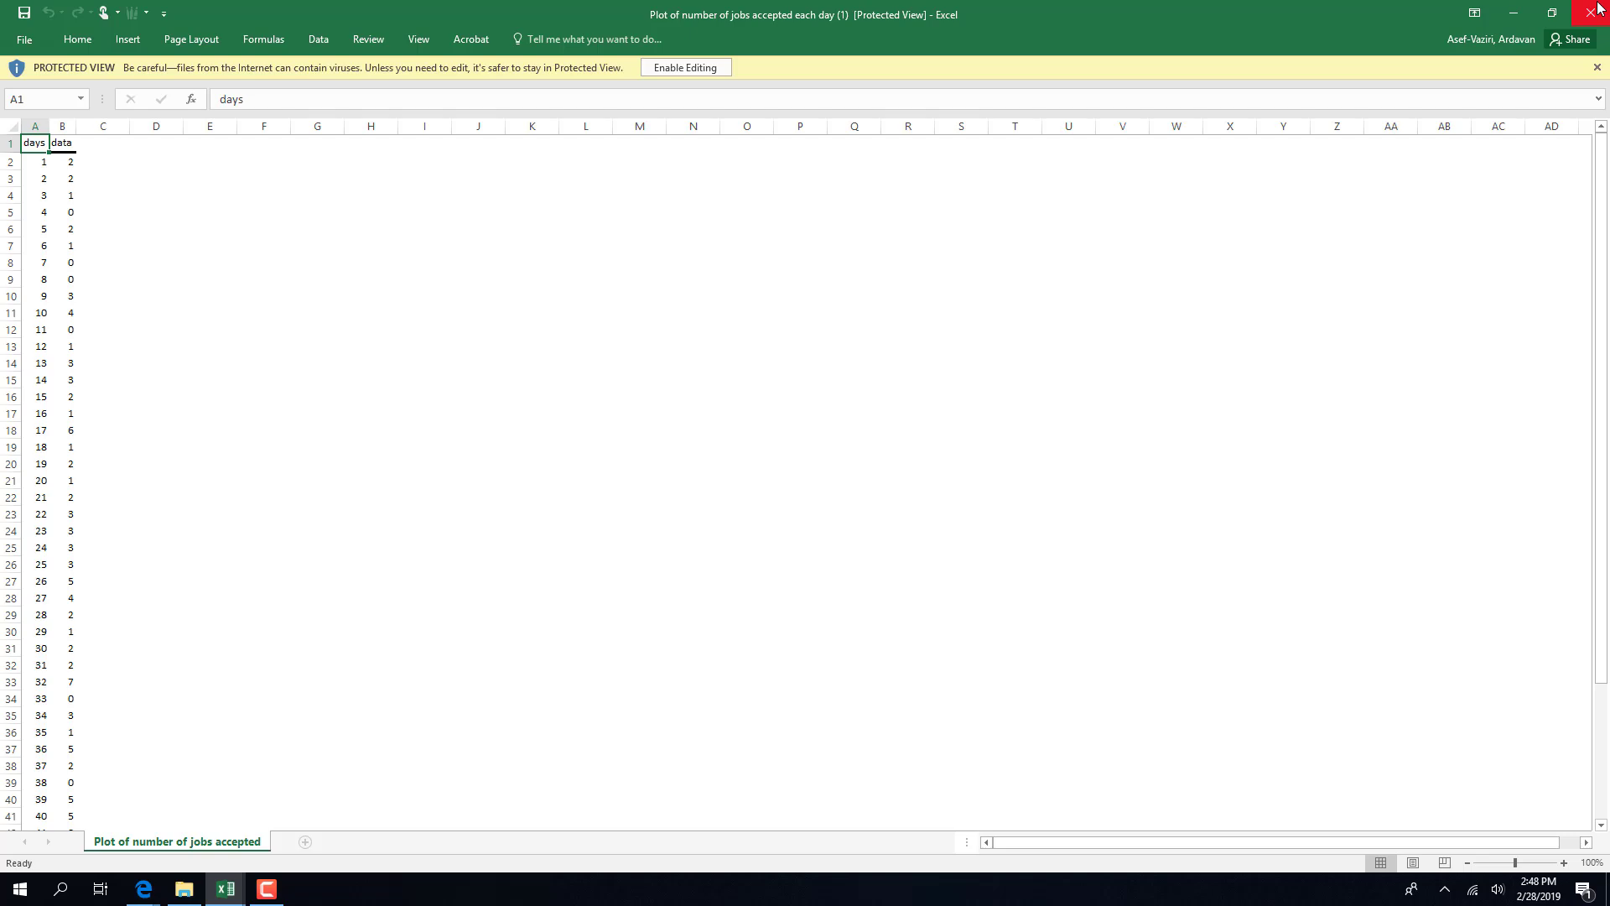
# Close the downloaded job arrivals workbook to return to the capacity workbook.
pyautogui.click(1525, 16)
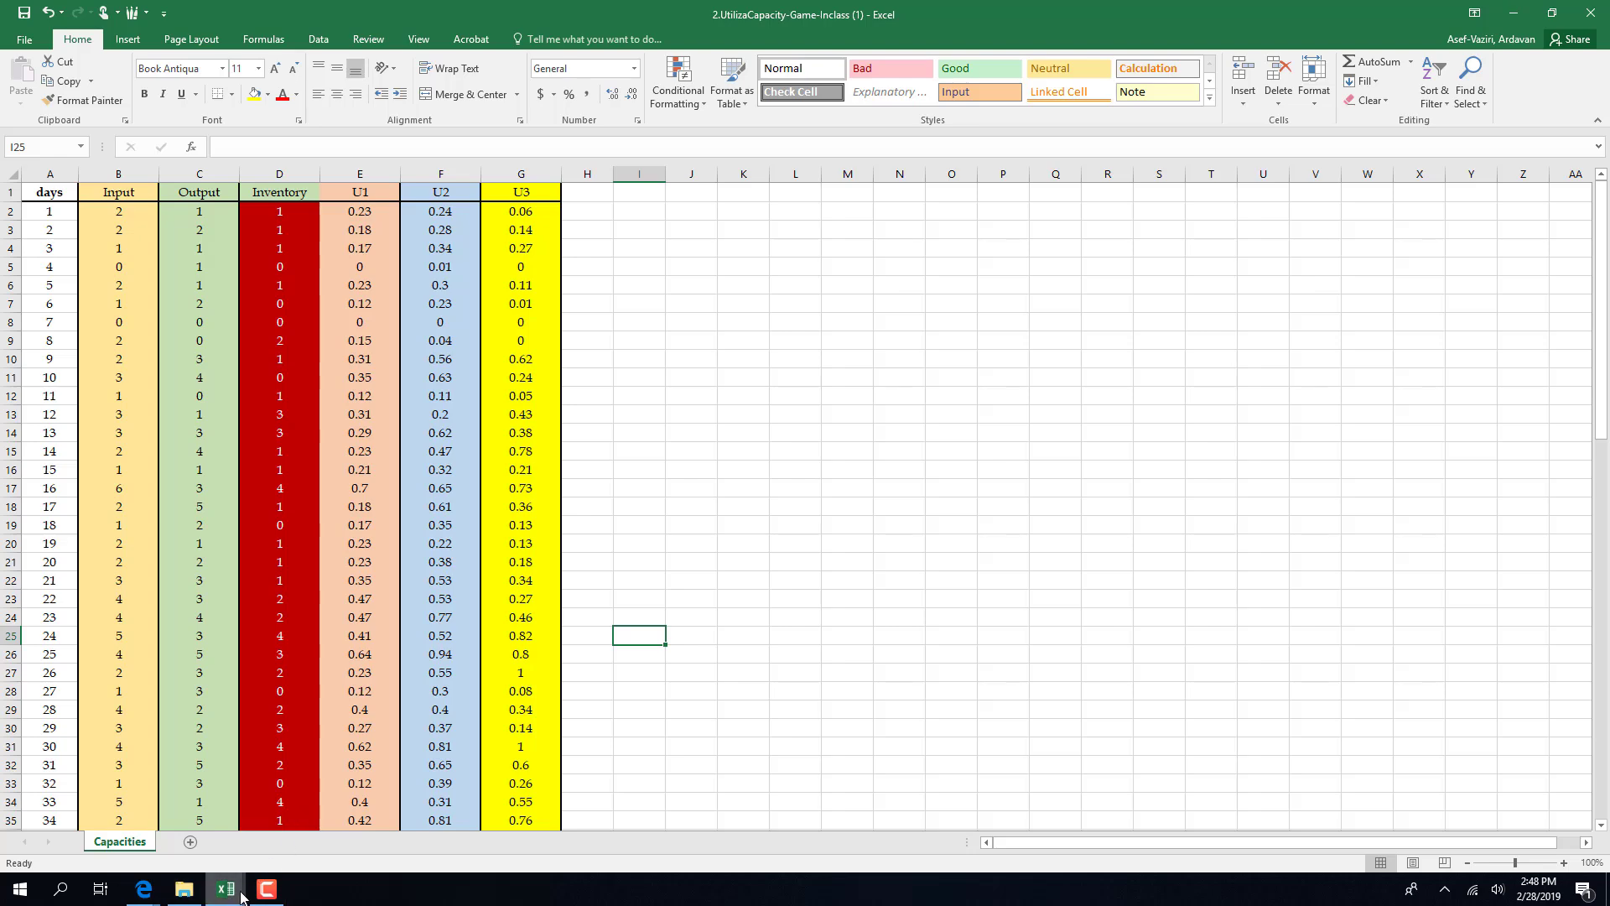
pyautogui.moveTo(234, 897)
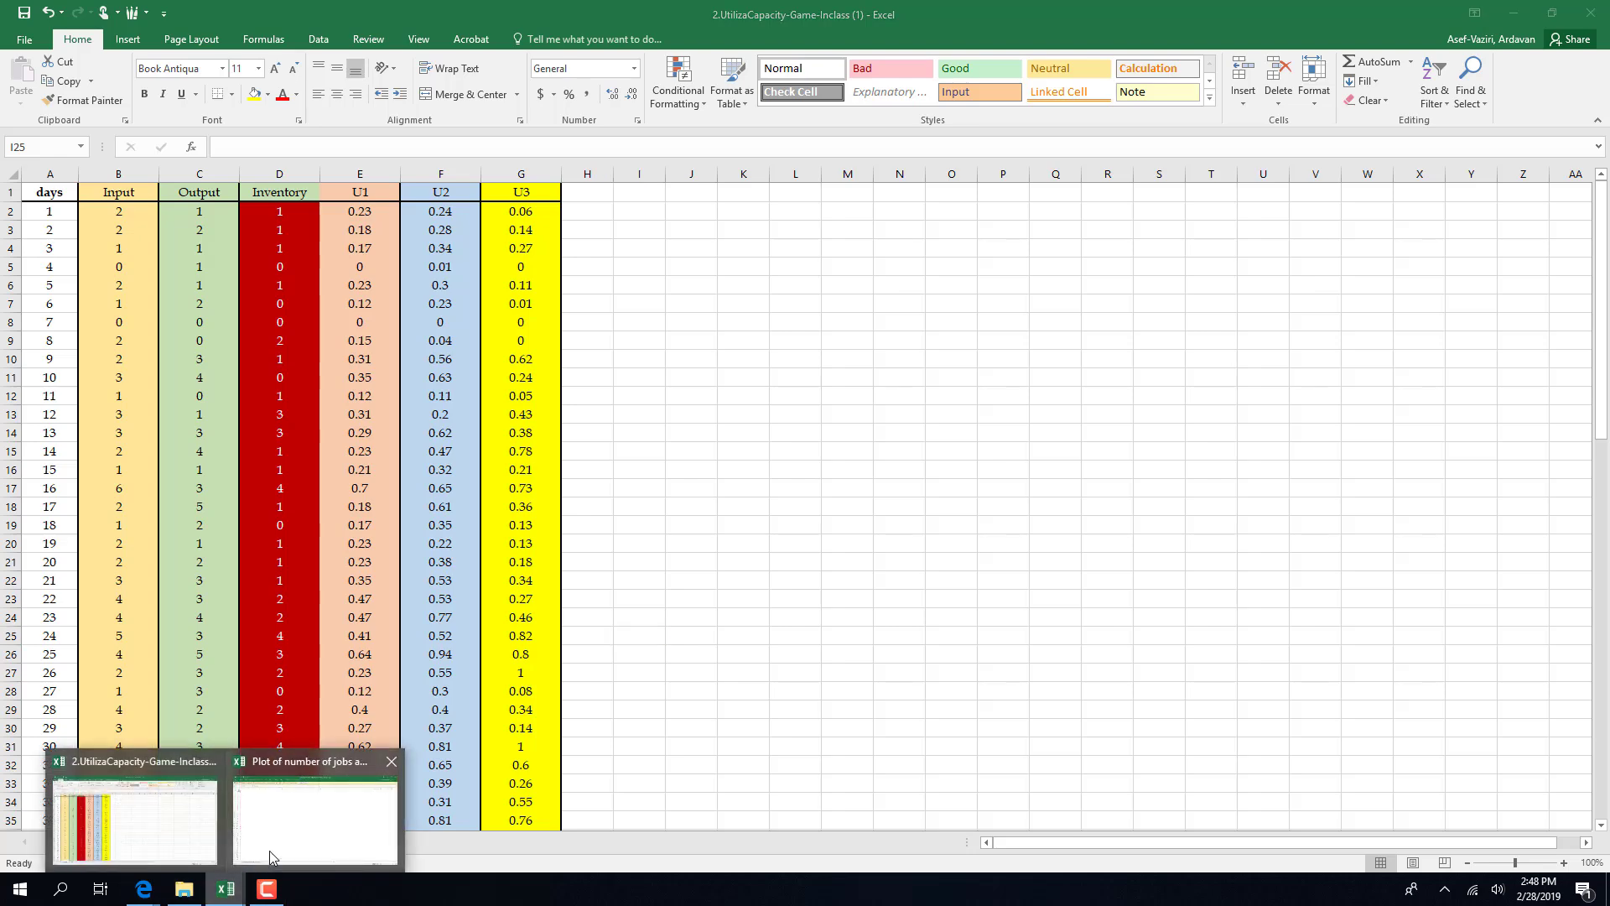
pyautogui.click(315, 818)
pyautogui.click(1591, 14)
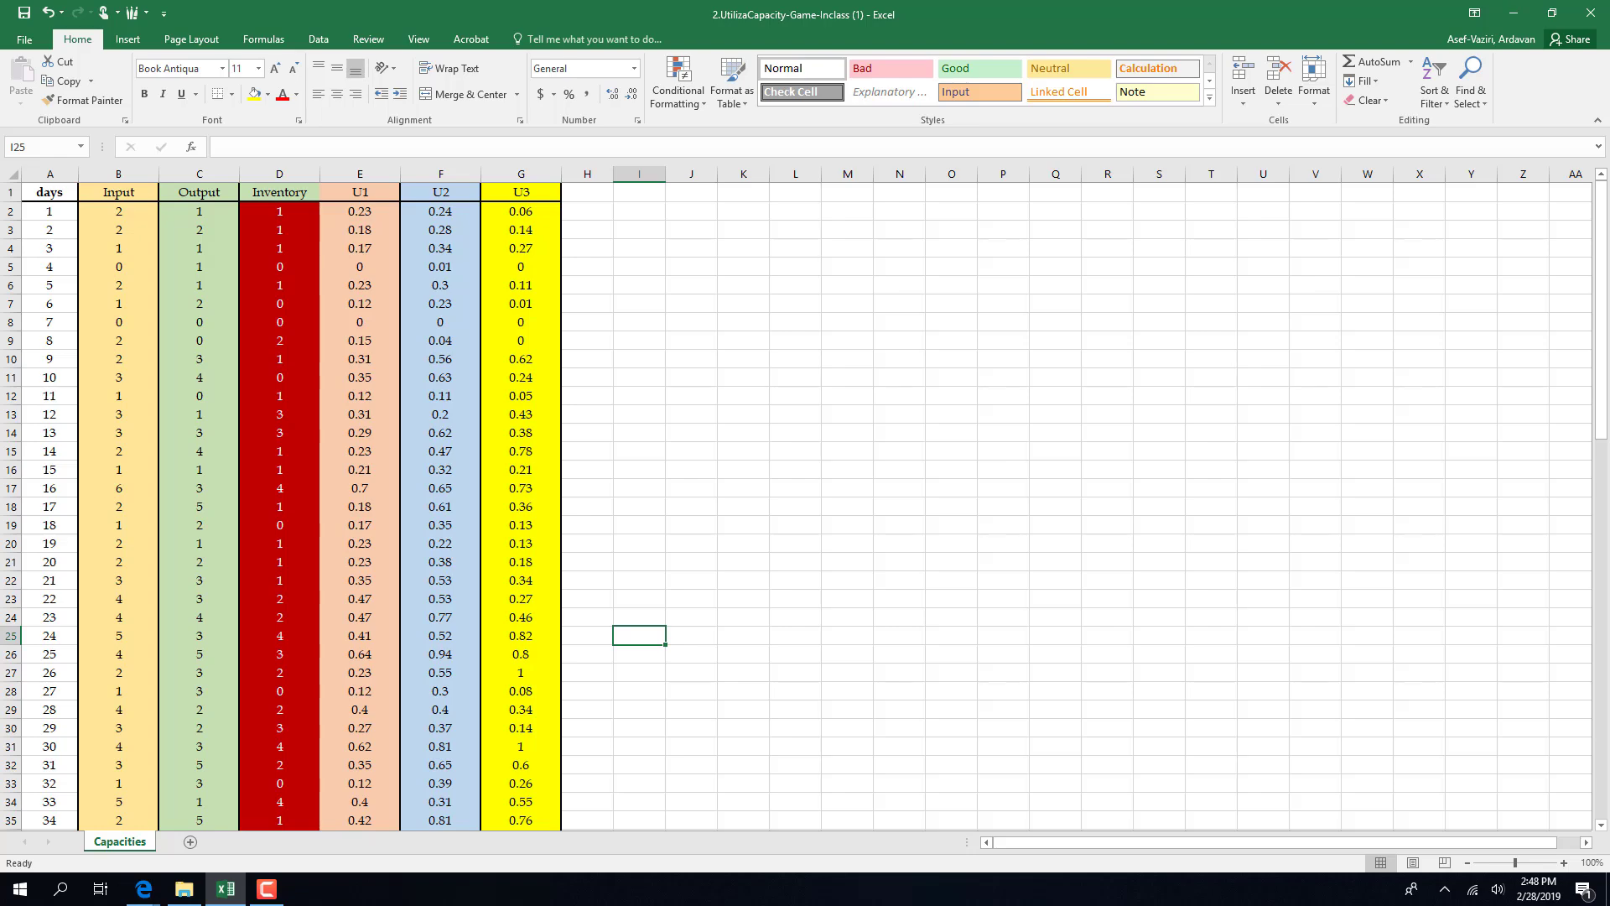
# Plot the daily completed job count, download its data and close the plot.
pyautogui.click(143, 890)
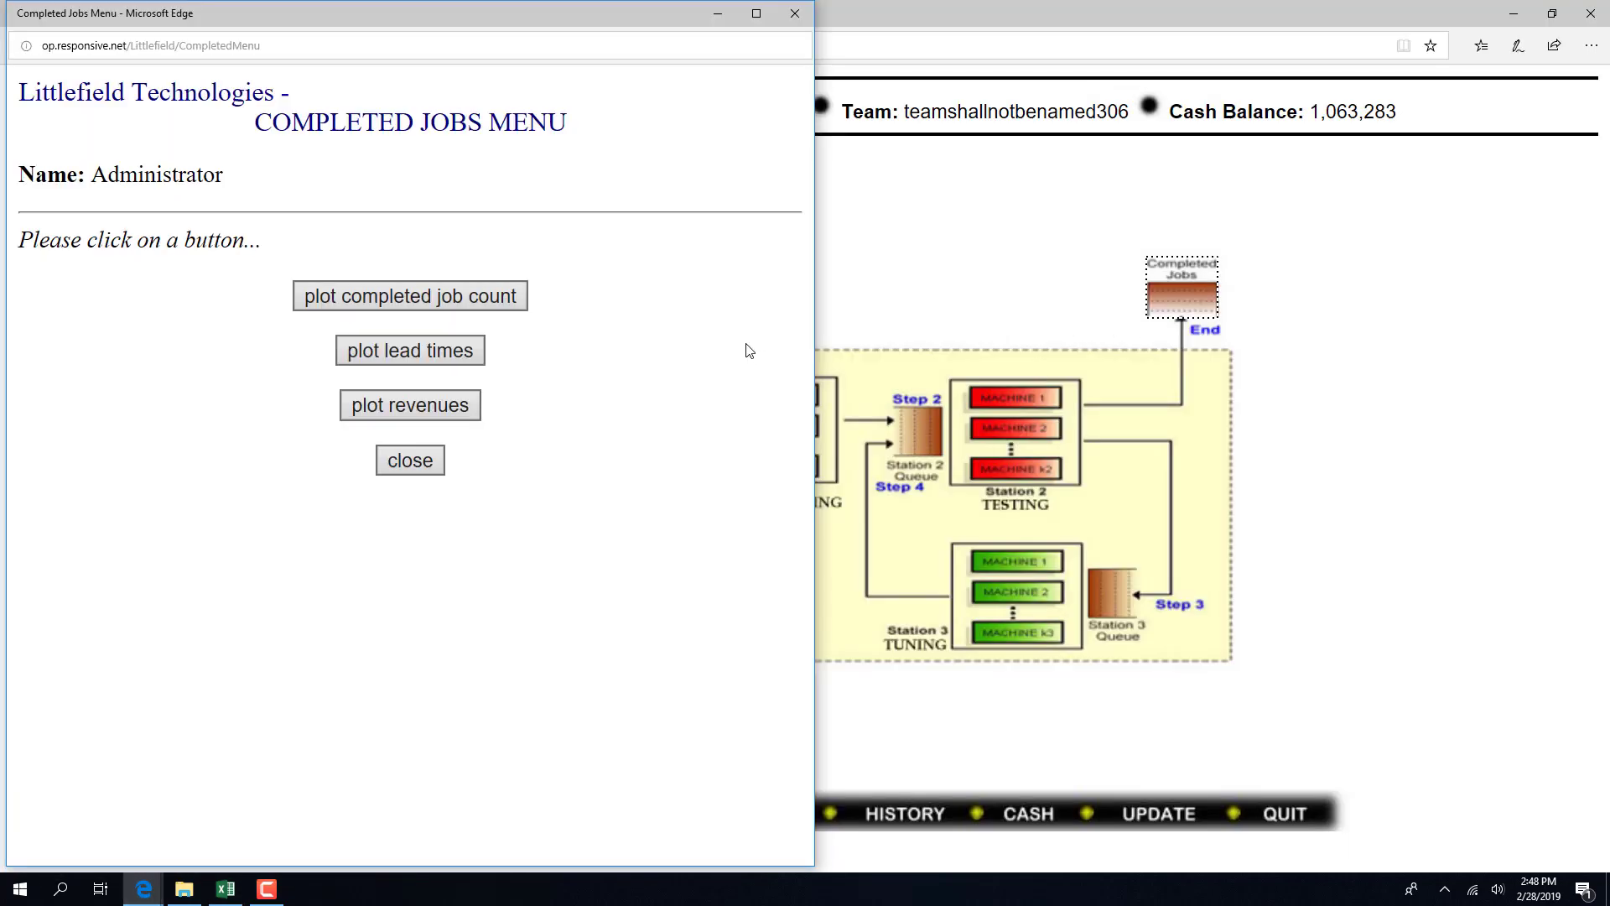
pyautogui.click(390, 294)
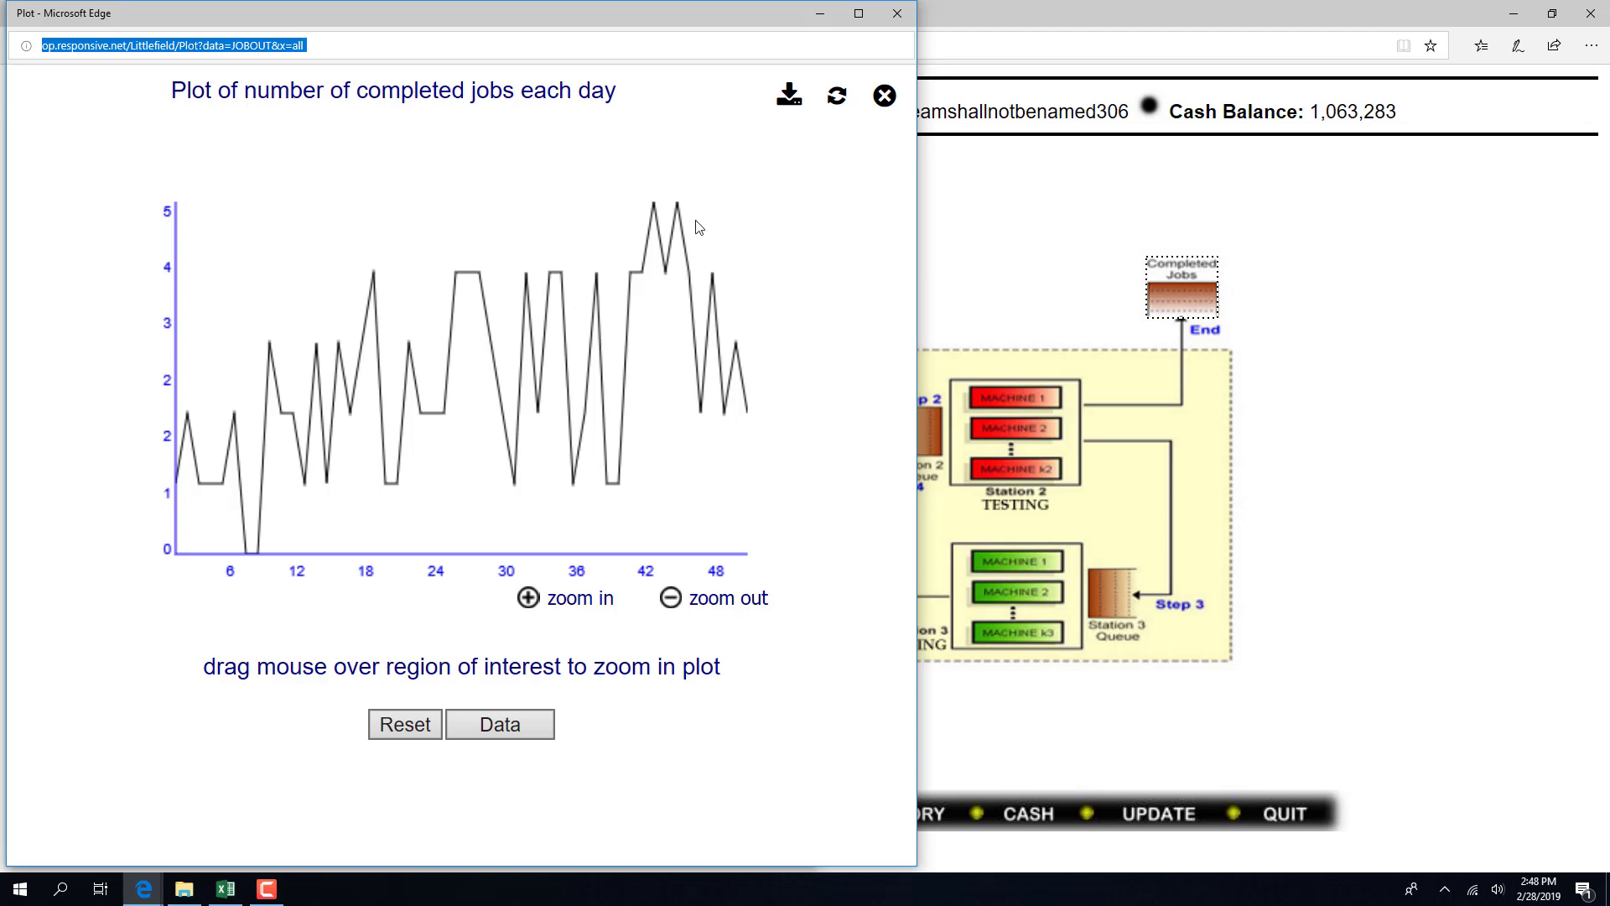
pyautogui.click(798, 102)
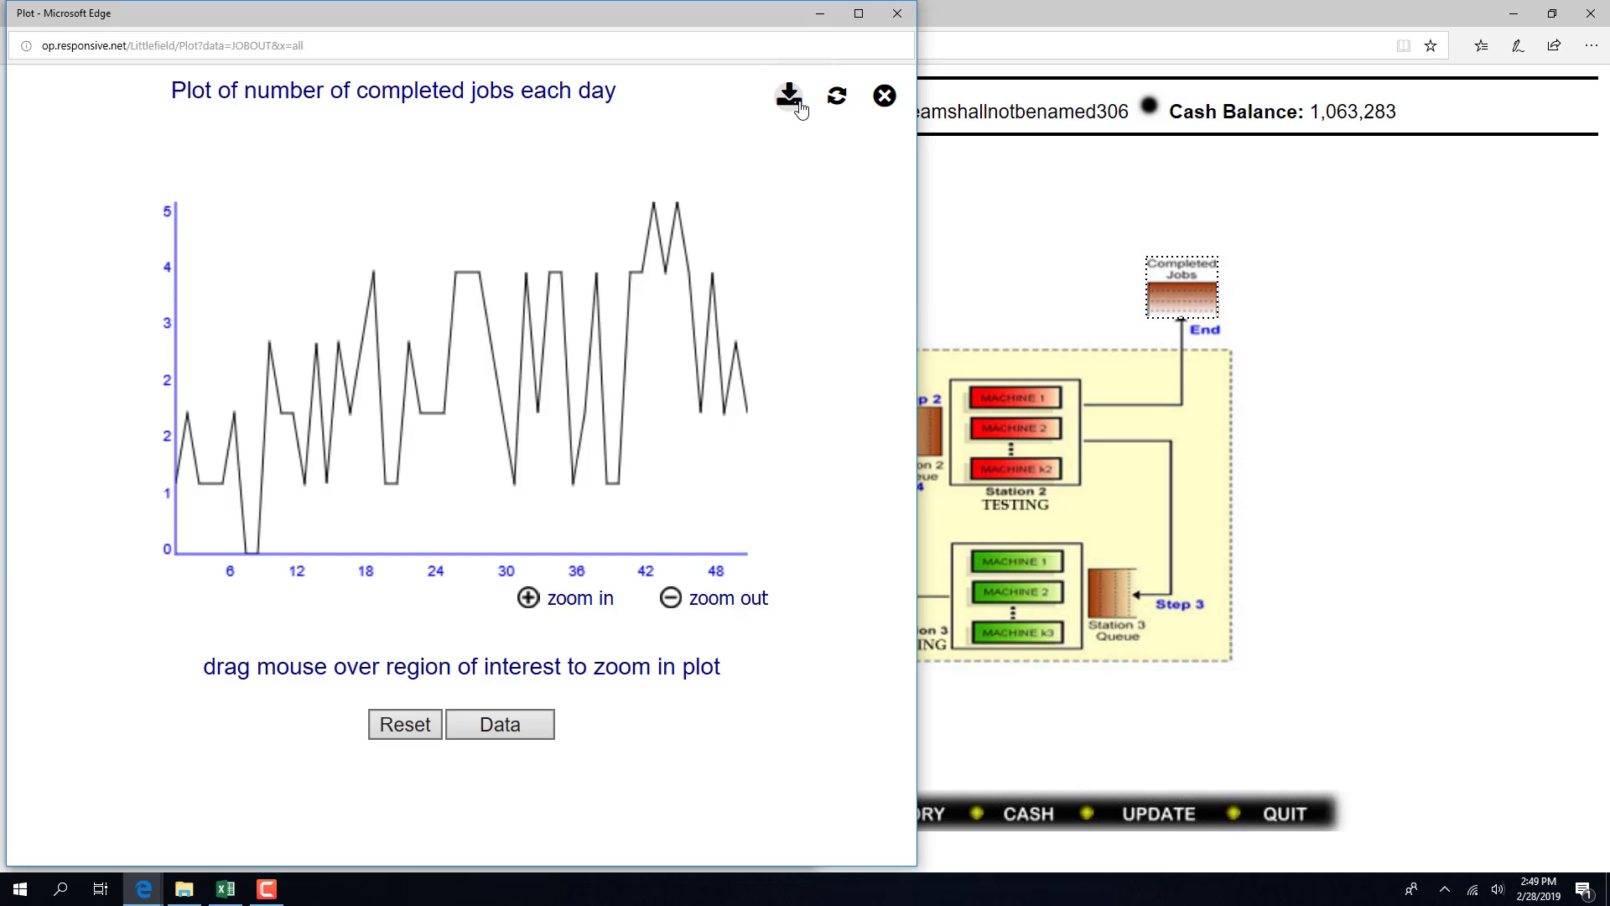
pyautogui.click(904, 20)
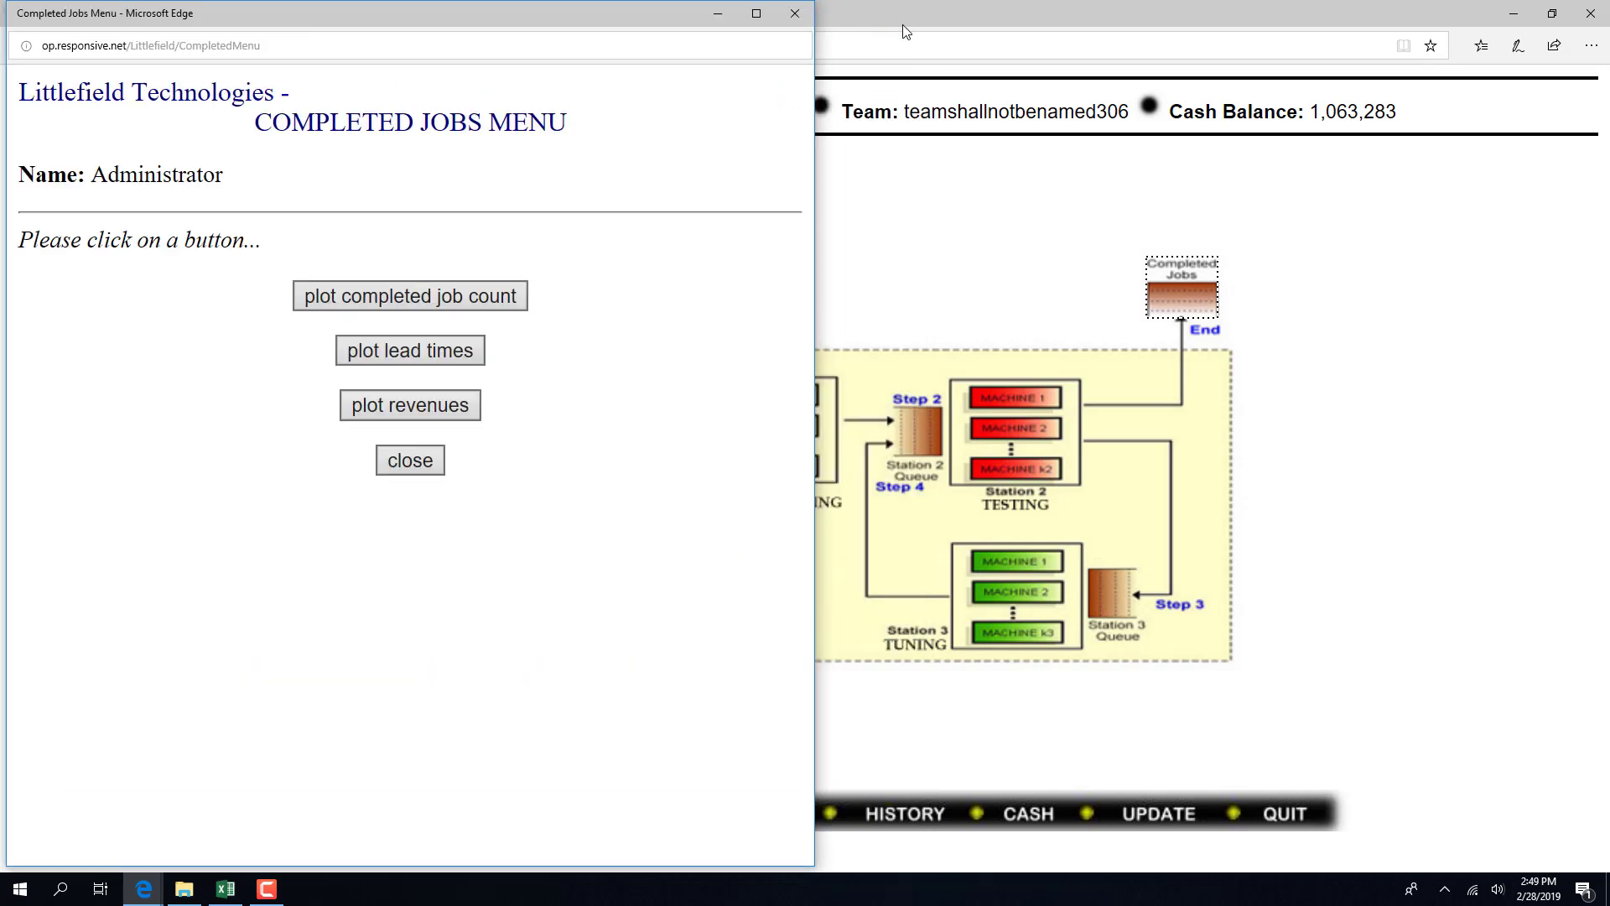
# Check the Output column in the capacity workbook, then close the Completed Jobs details.
pyautogui.click(225, 889)
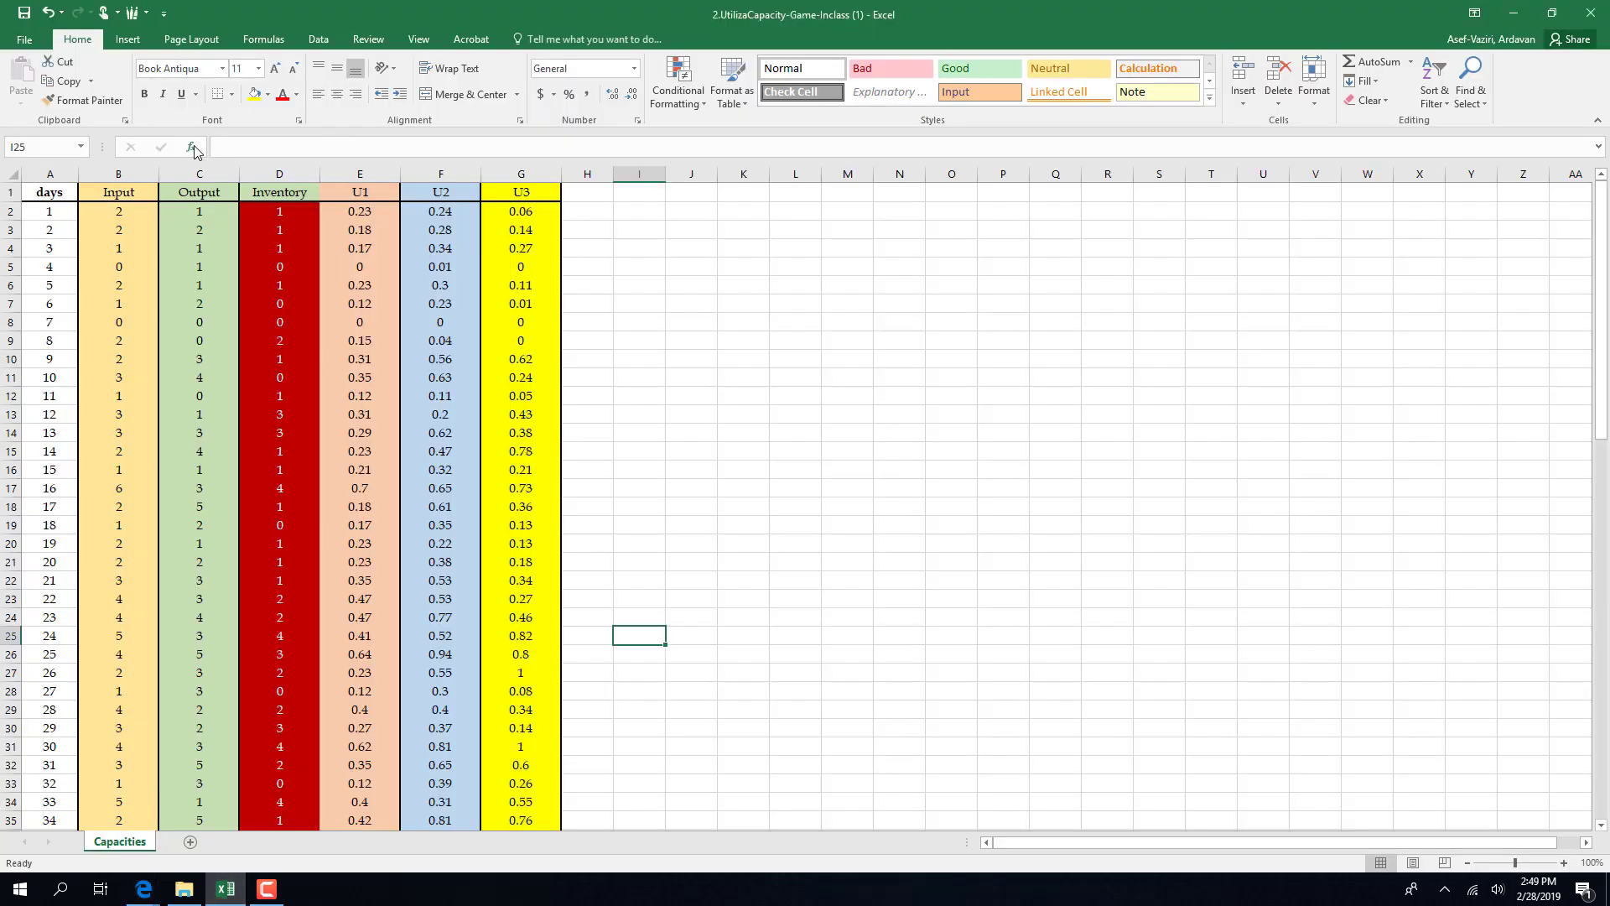
pyautogui.click(186, 167)
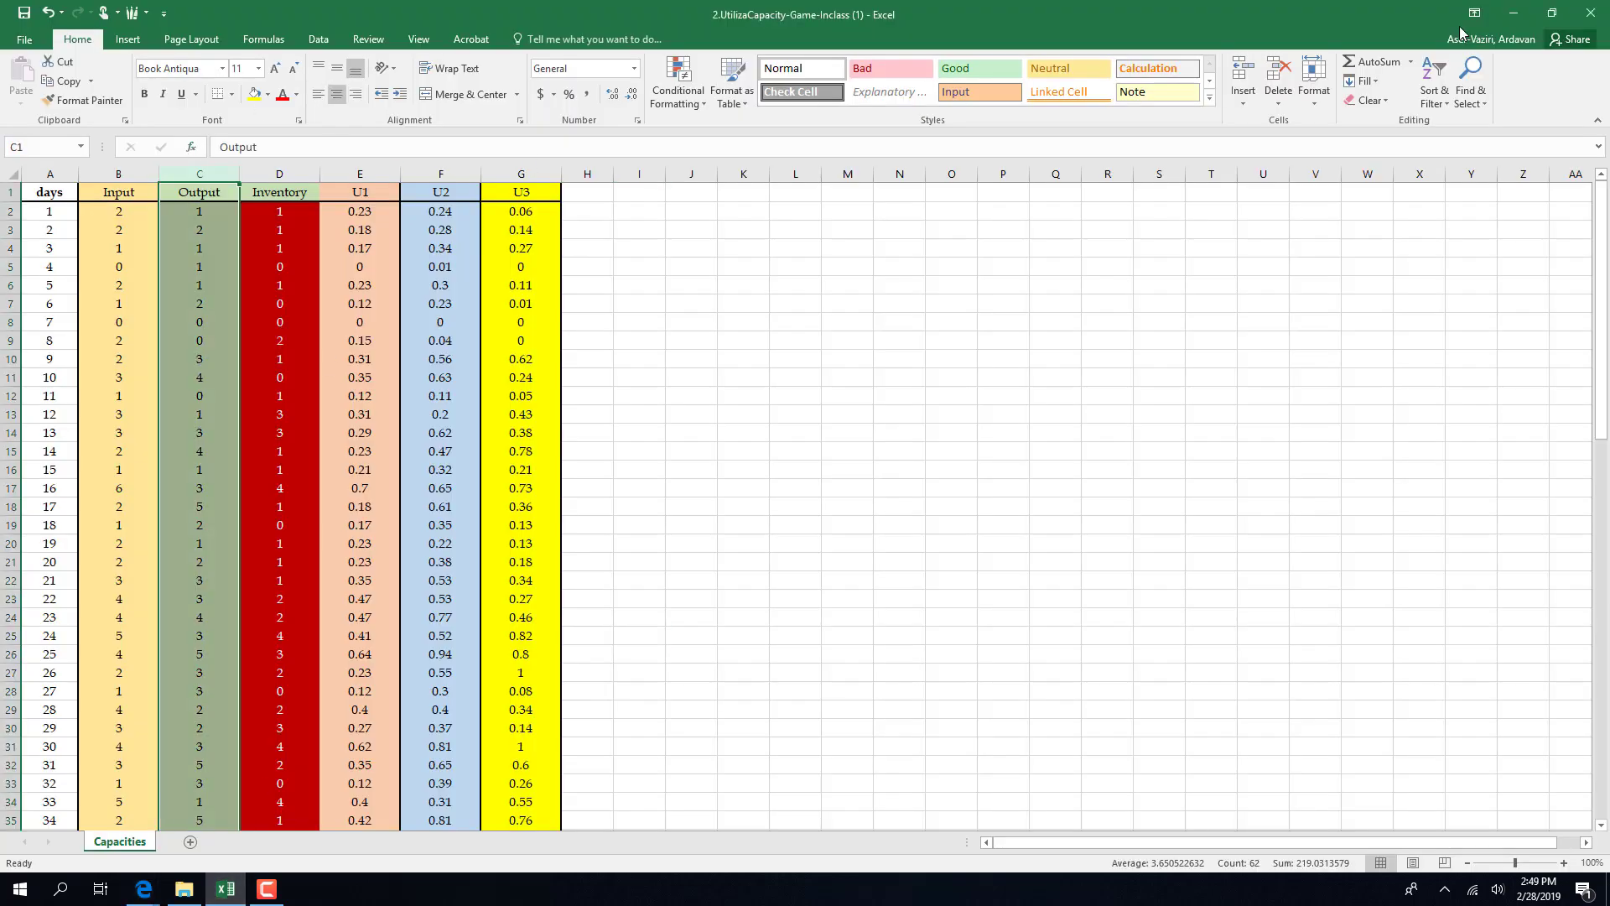
pyautogui.click(1513, 12)
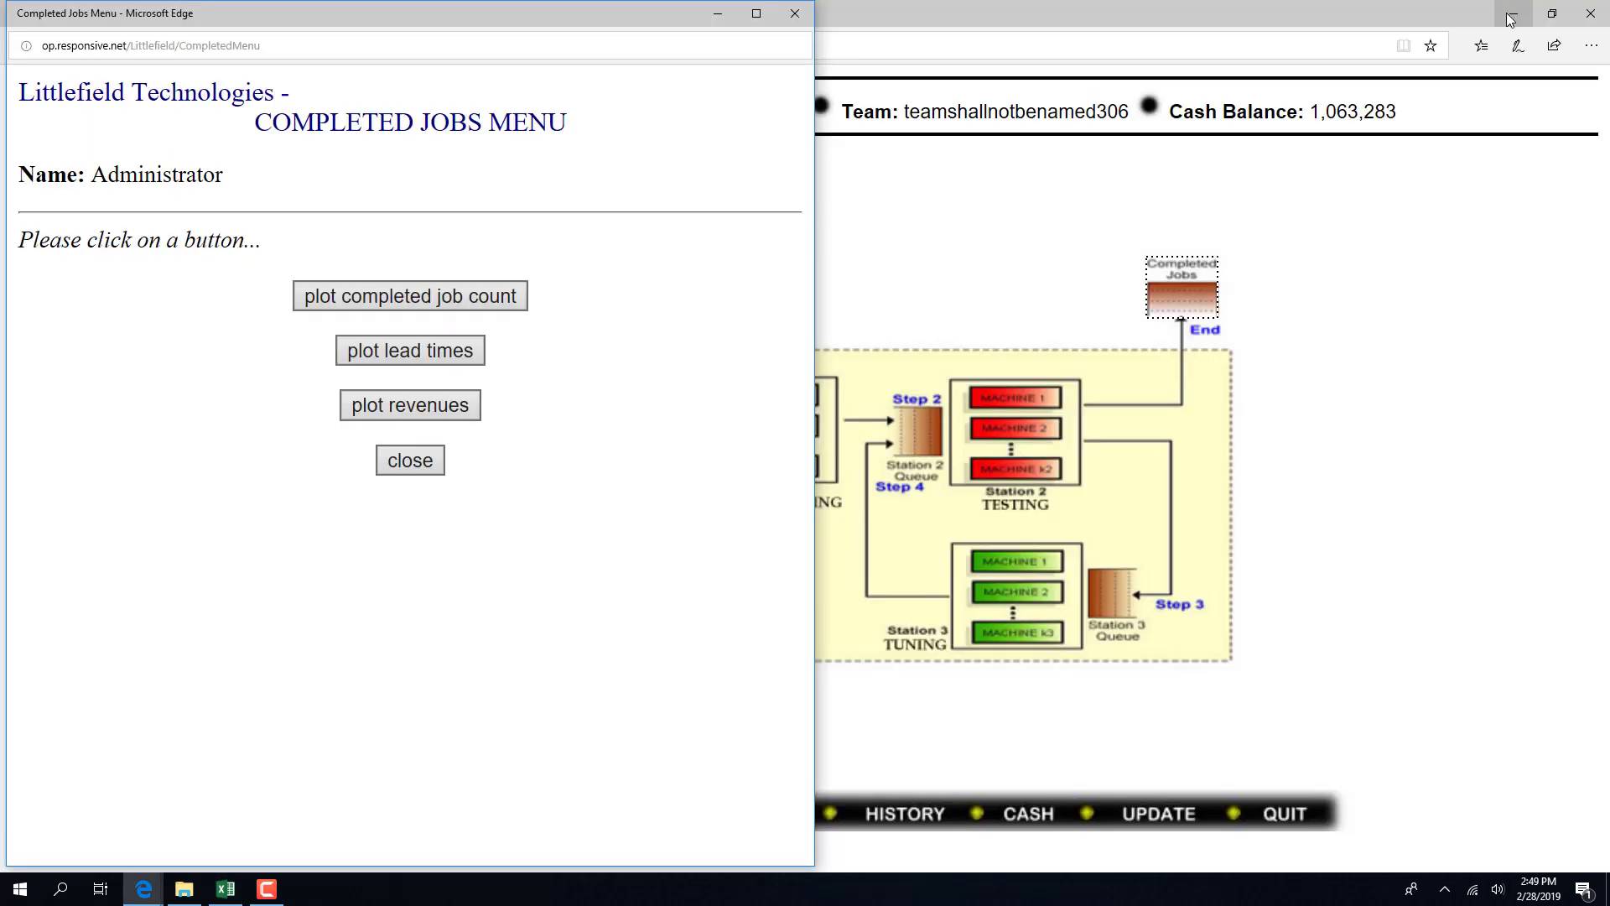
pyautogui.click(809, 17)
# Plot Station 1 utilization and download its data as an .xls file to open.
pyautogui.click(770, 418)
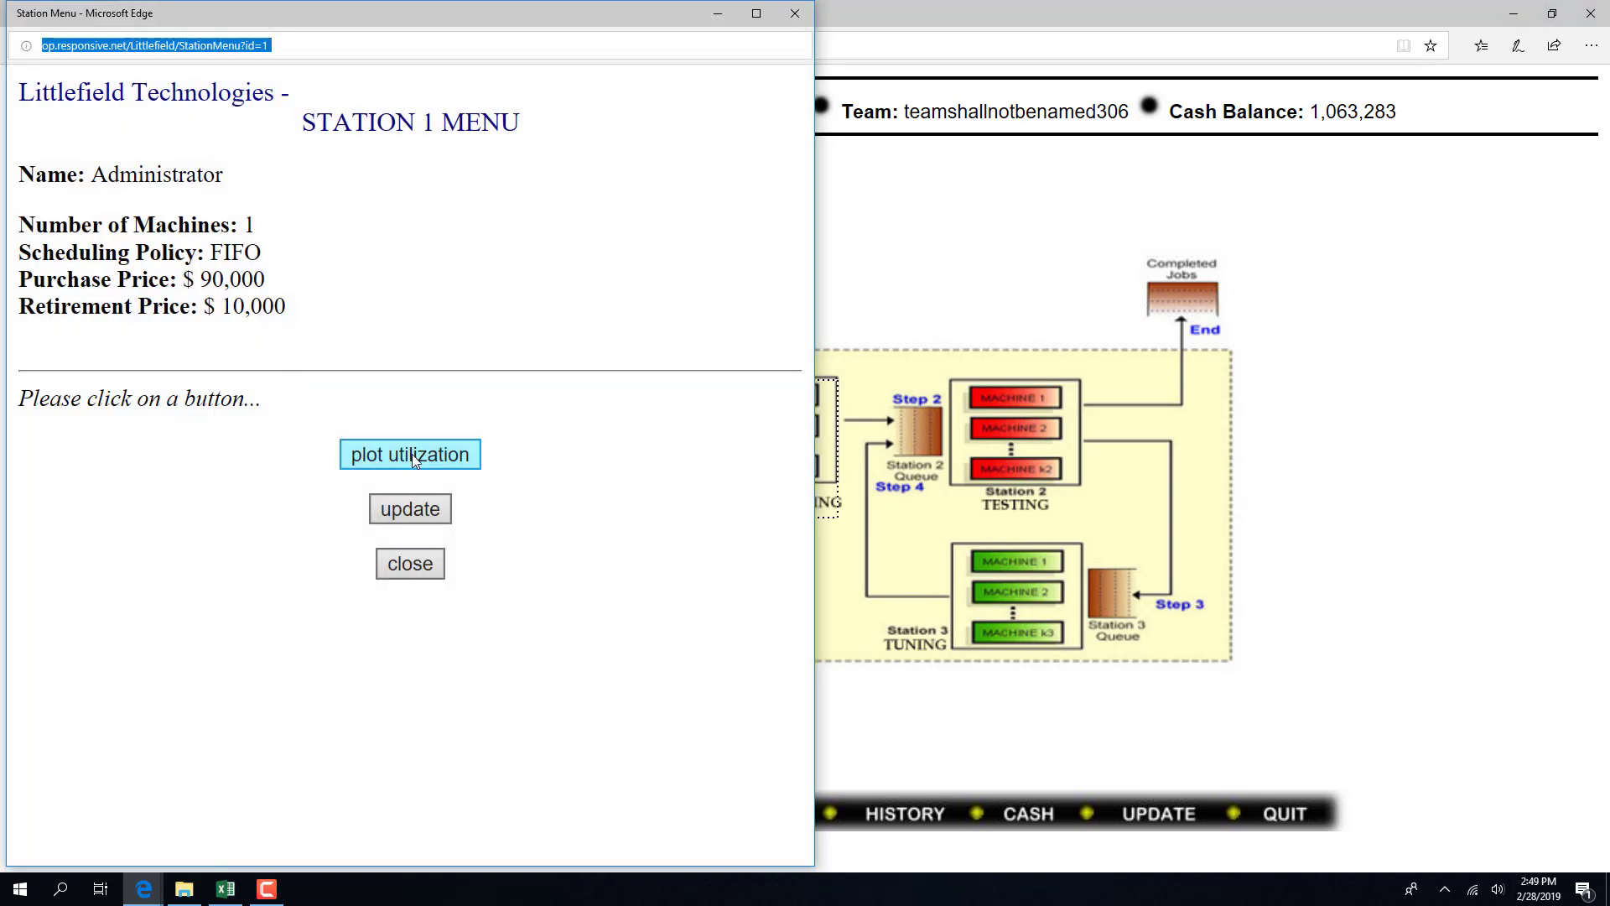
pyautogui.click(411, 455)
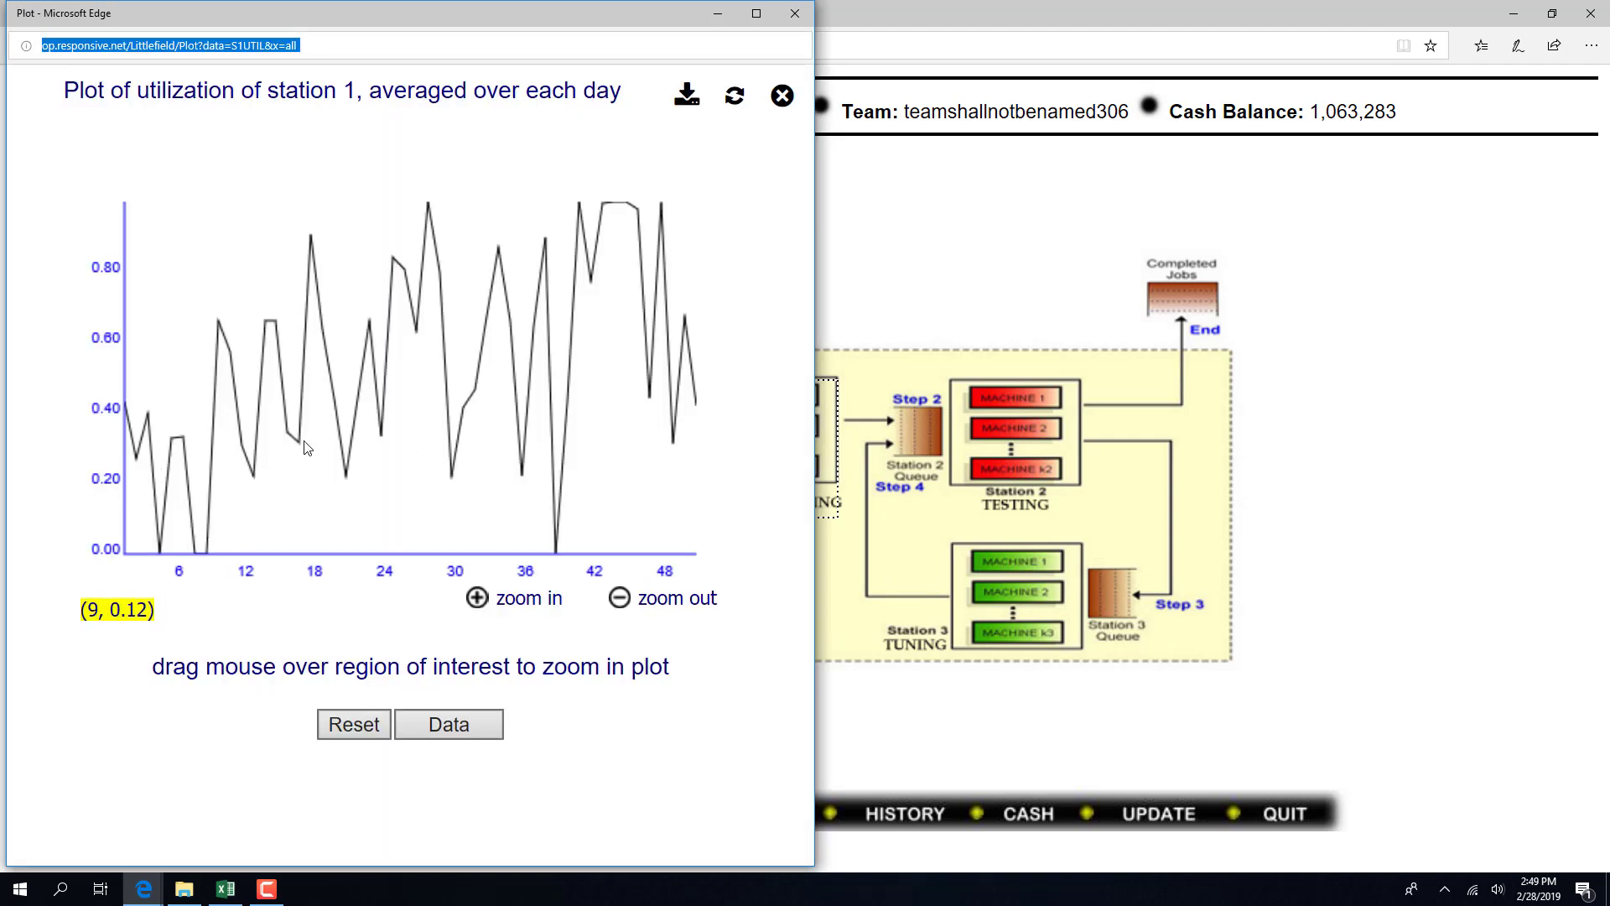
pyautogui.click(687, 96)
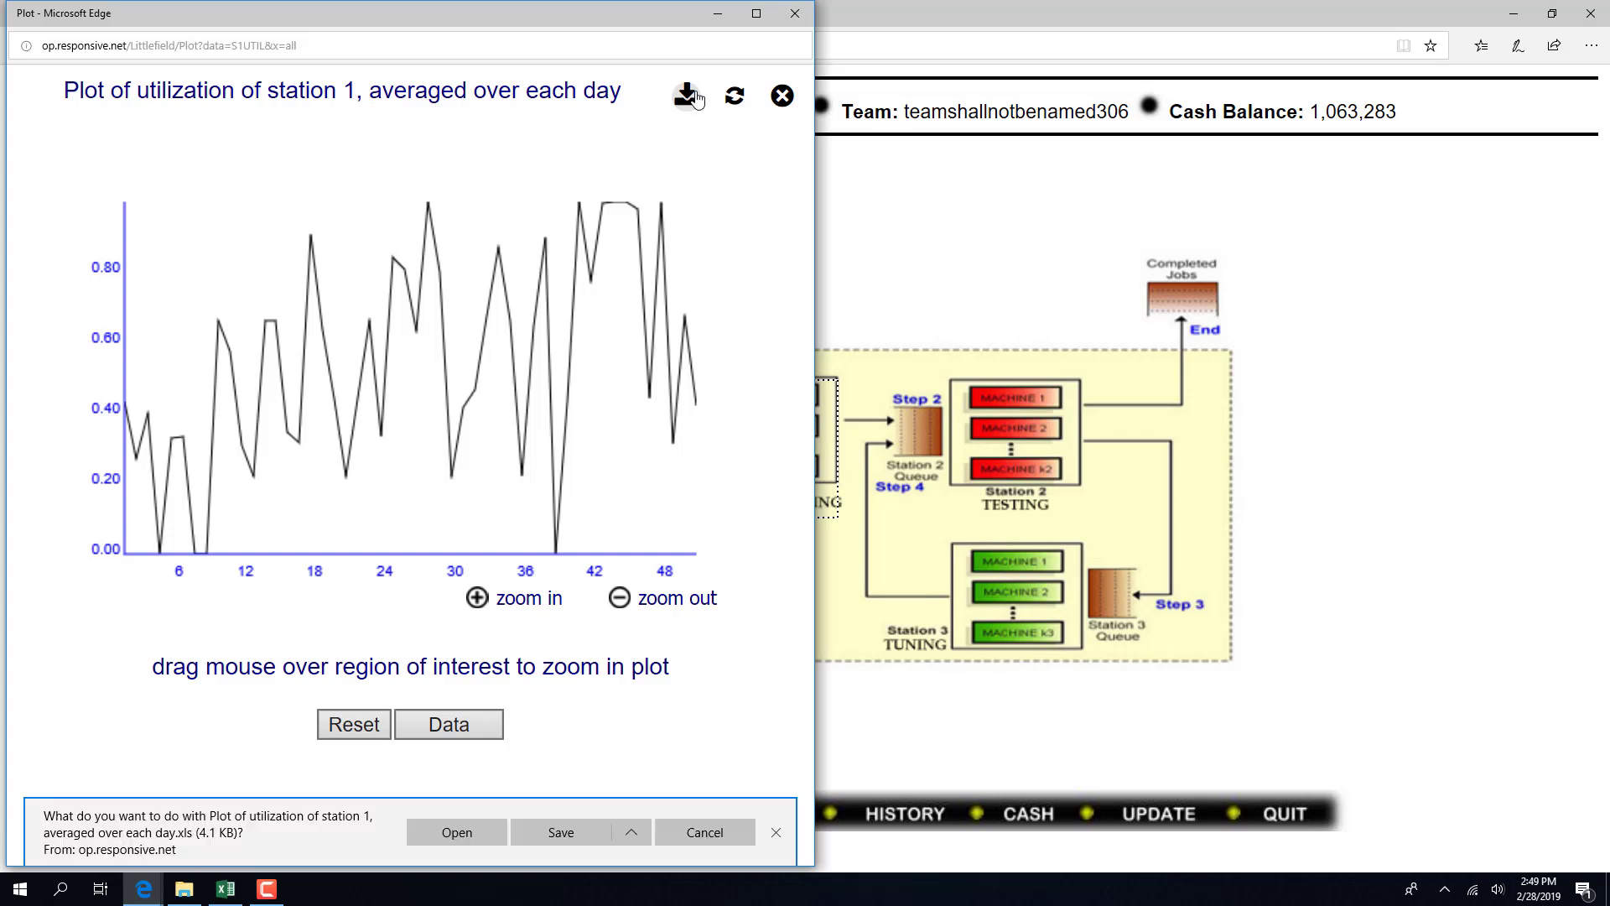
pyautogui.click(461, 833)
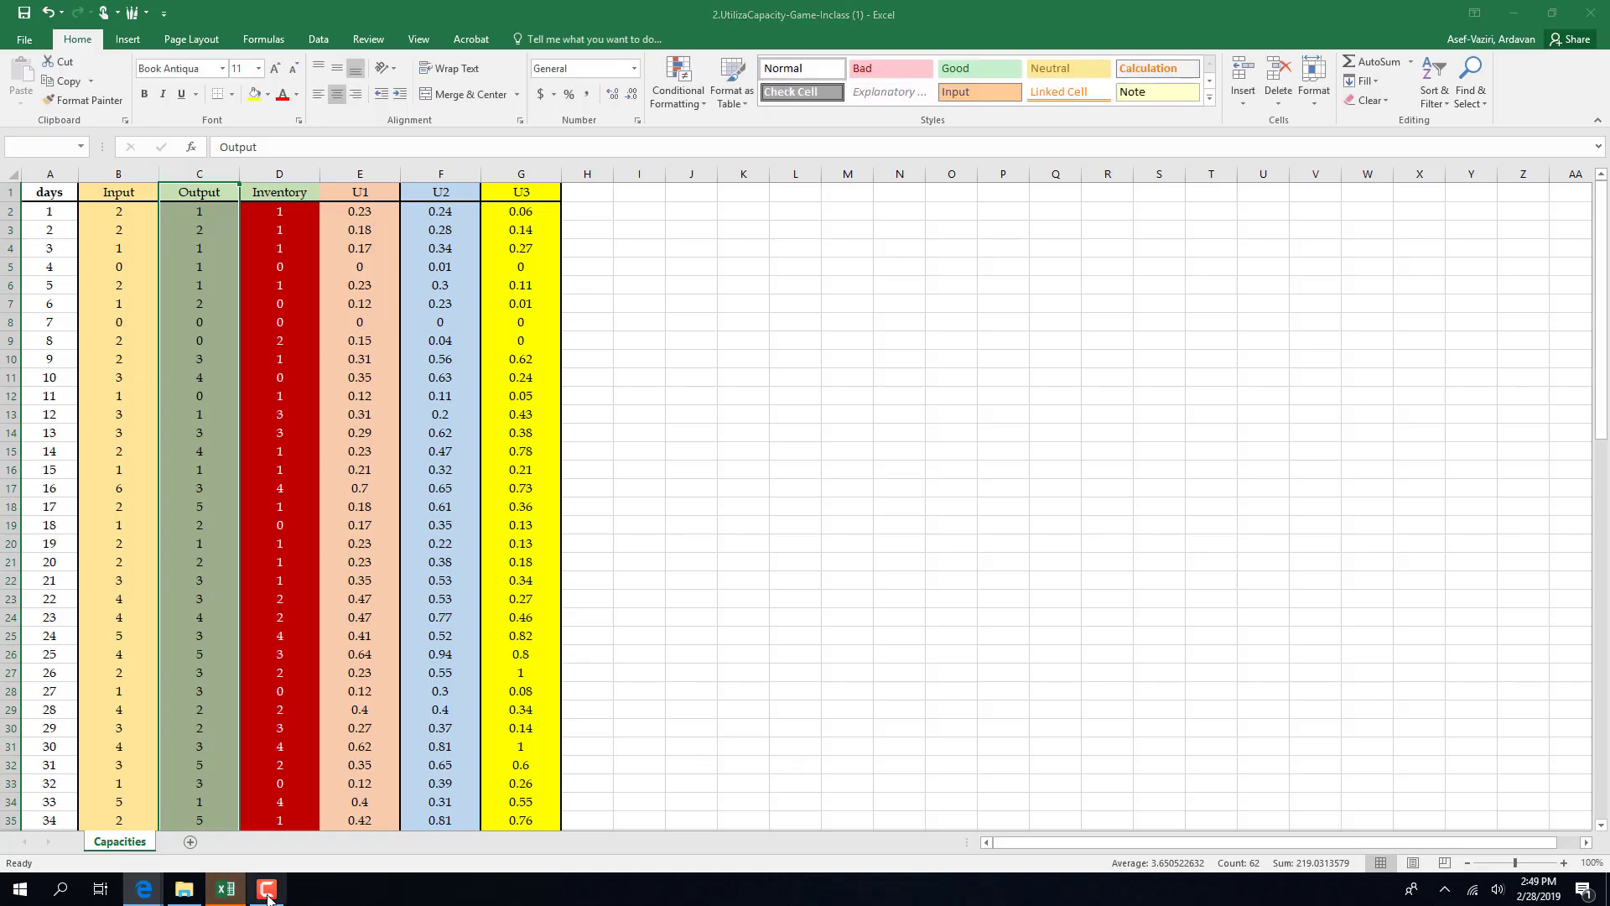
# Open the utilization file despite the format warning and select the column B utilization values.
pyautogui.click(743, 494)
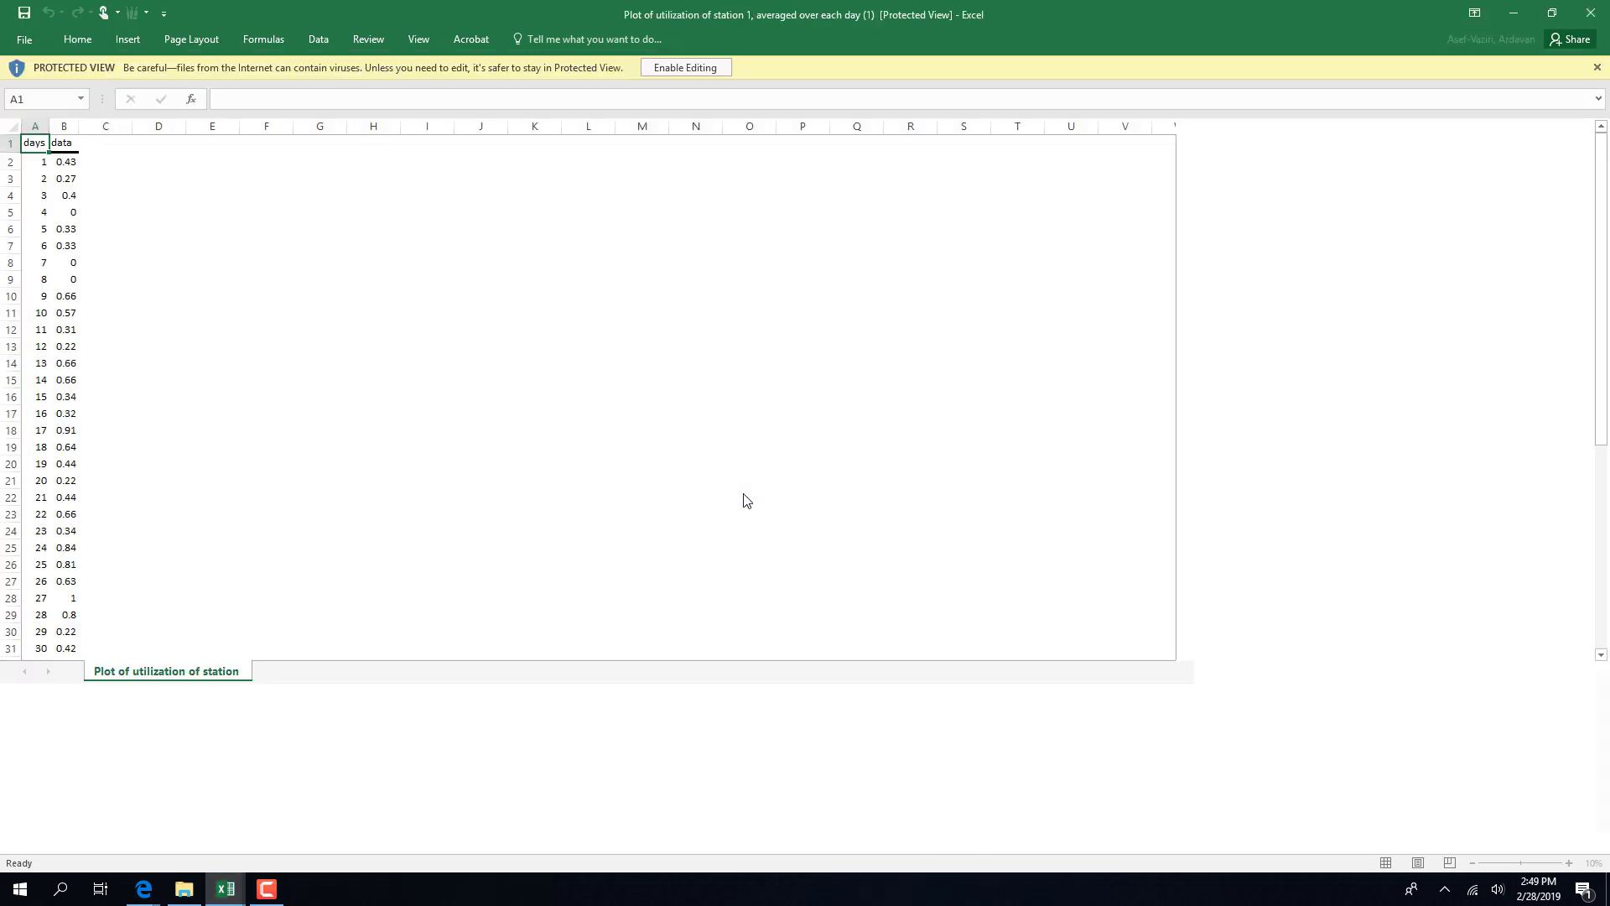
pyautogui.moveTo(67, 161); pyautogui.dragTo(117, 785)
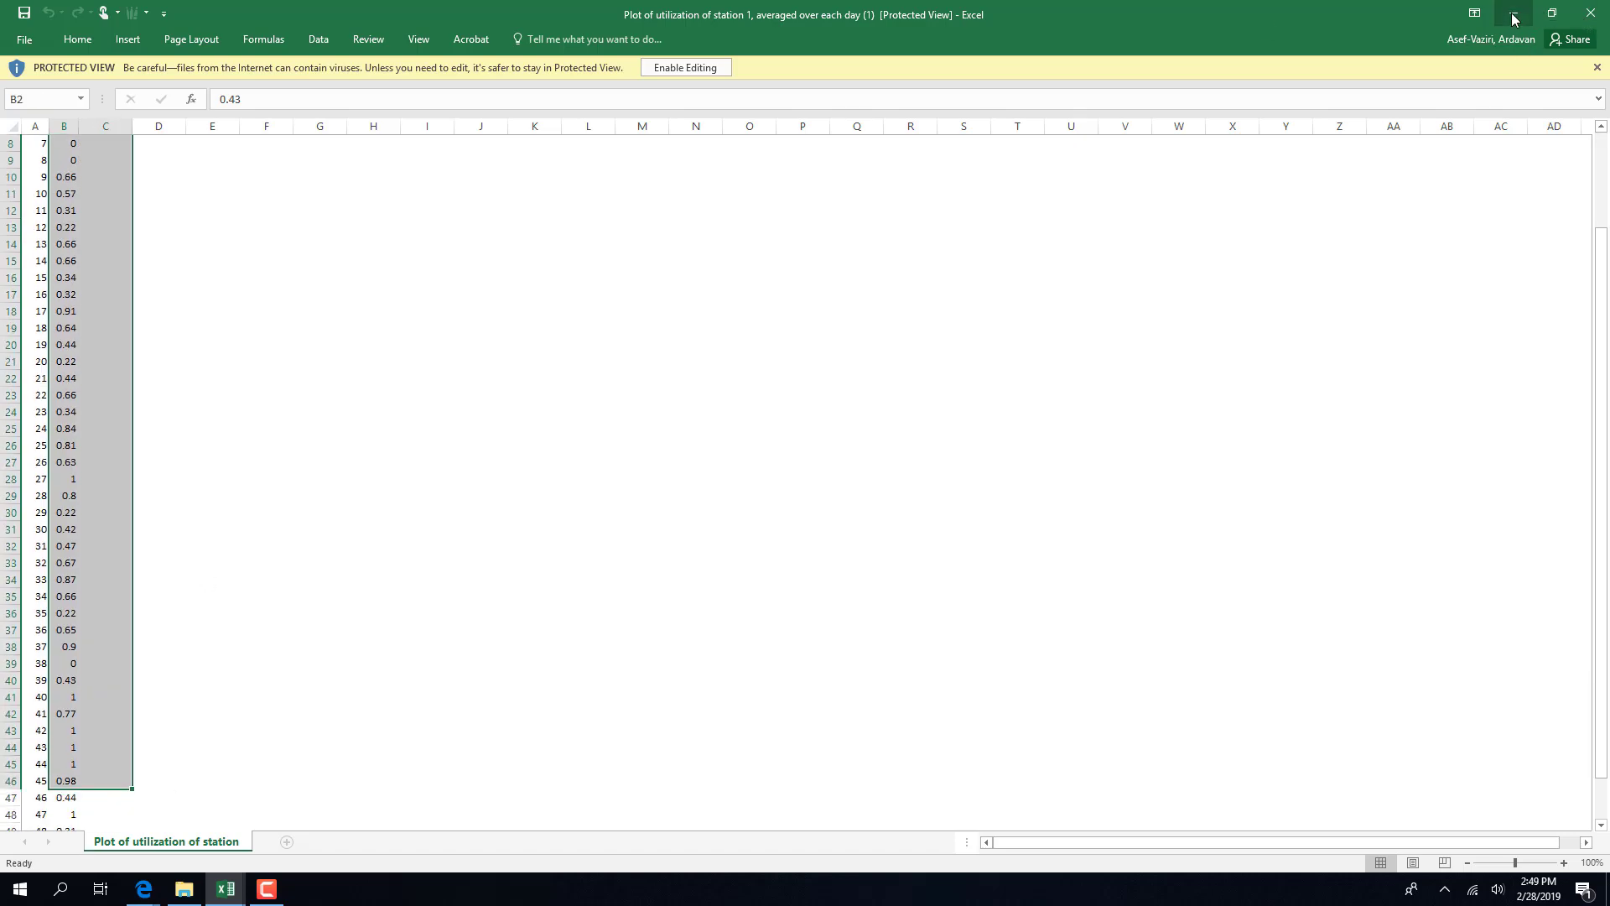
pyautogui.click(1514, 18)
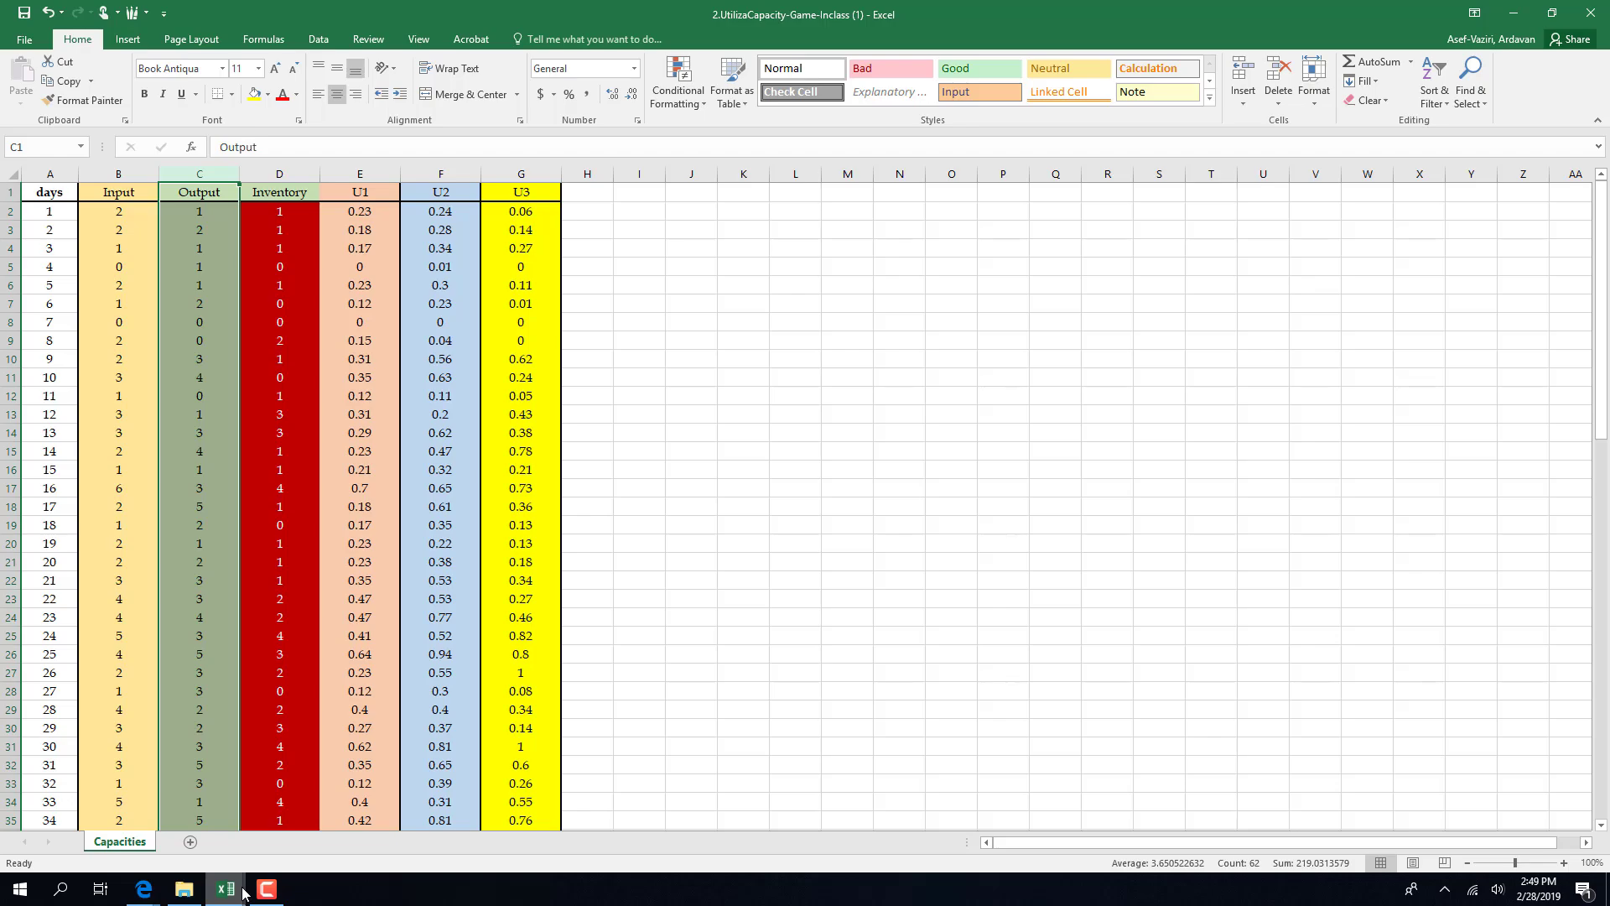
# Back in Littlefield, open Station 2 and plot its daily utilization.
pyautogui.moveTo(146, 896)
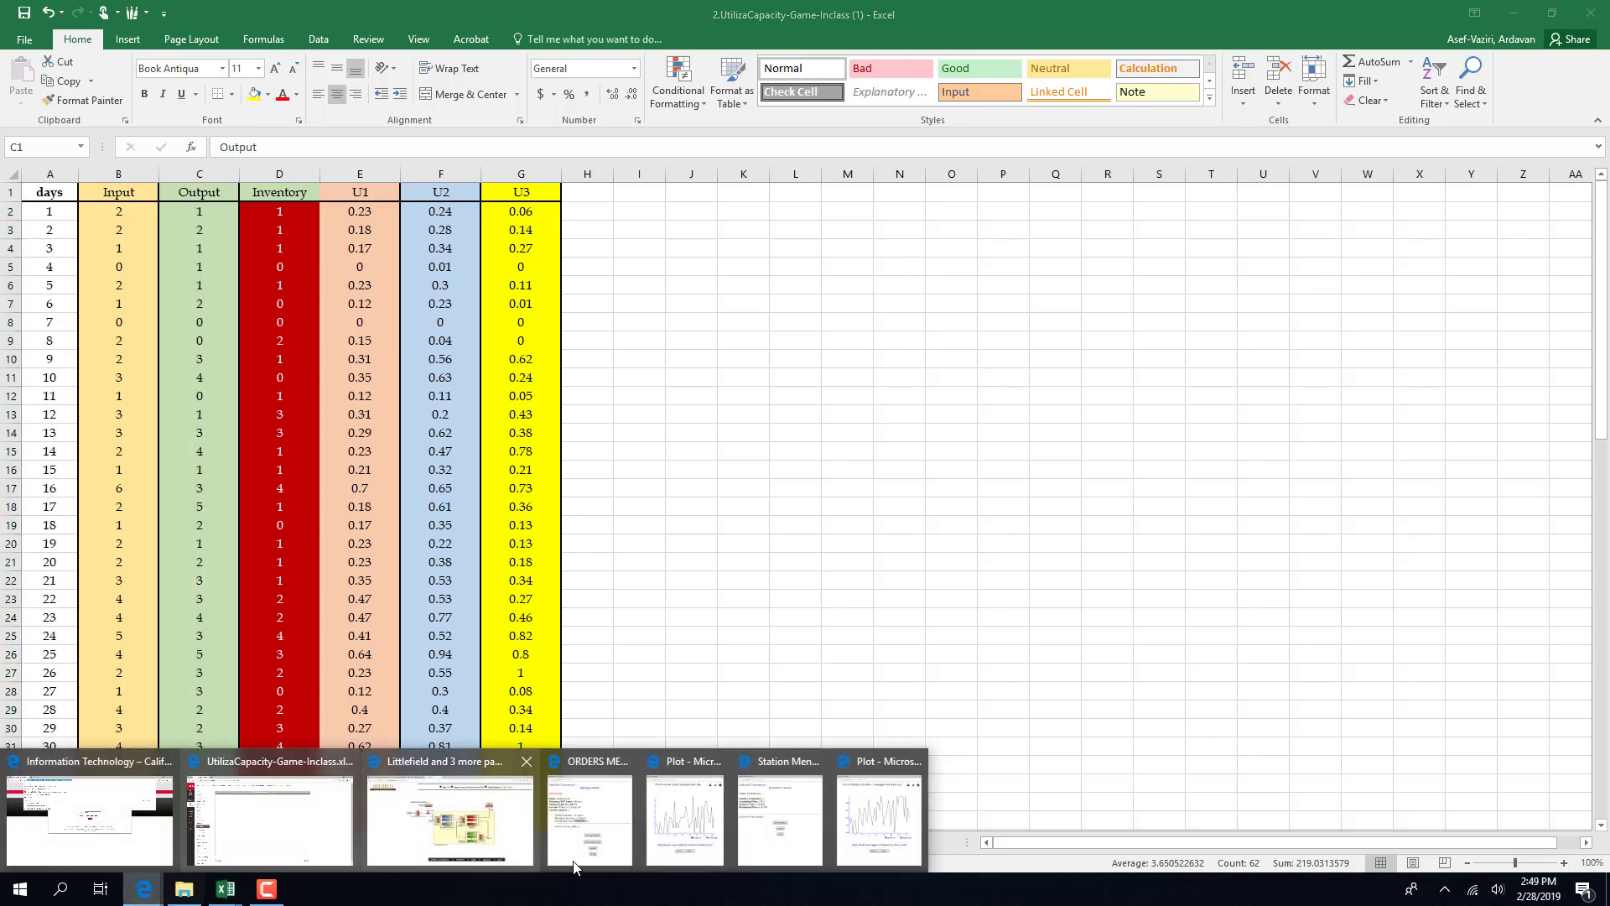
pyautogui.click(445, 852)
pyautogui.click(1039, 459)
pyautogui.click(470, 457)
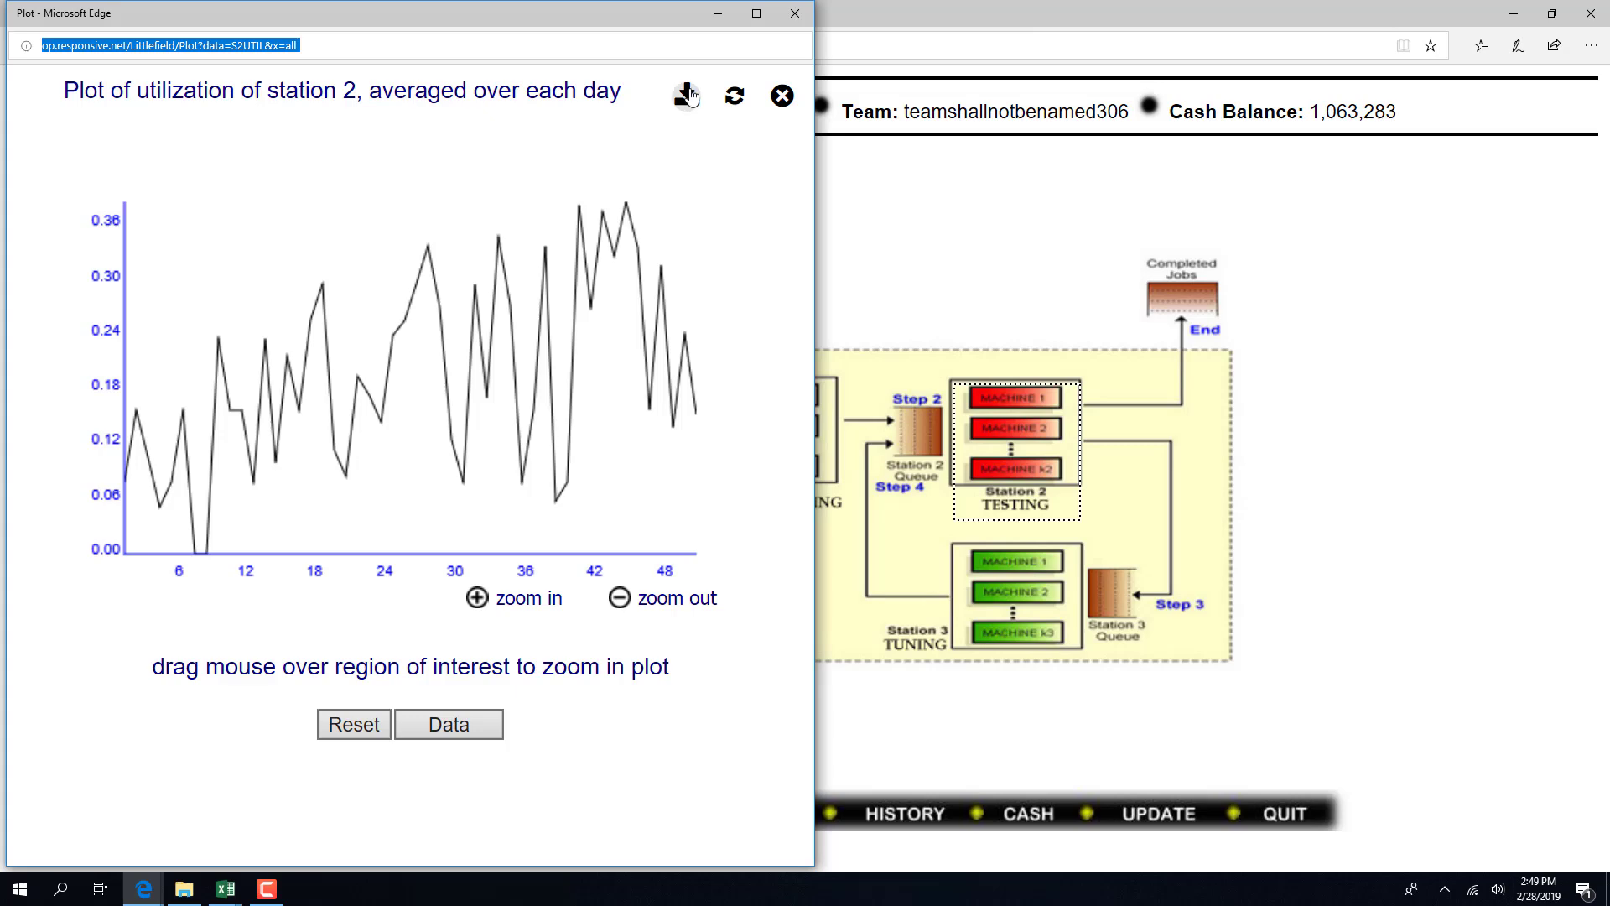
# Close the Station 2 windows, open Station 3 and plot its daily utilization.
pyautogui.click(801, 17)
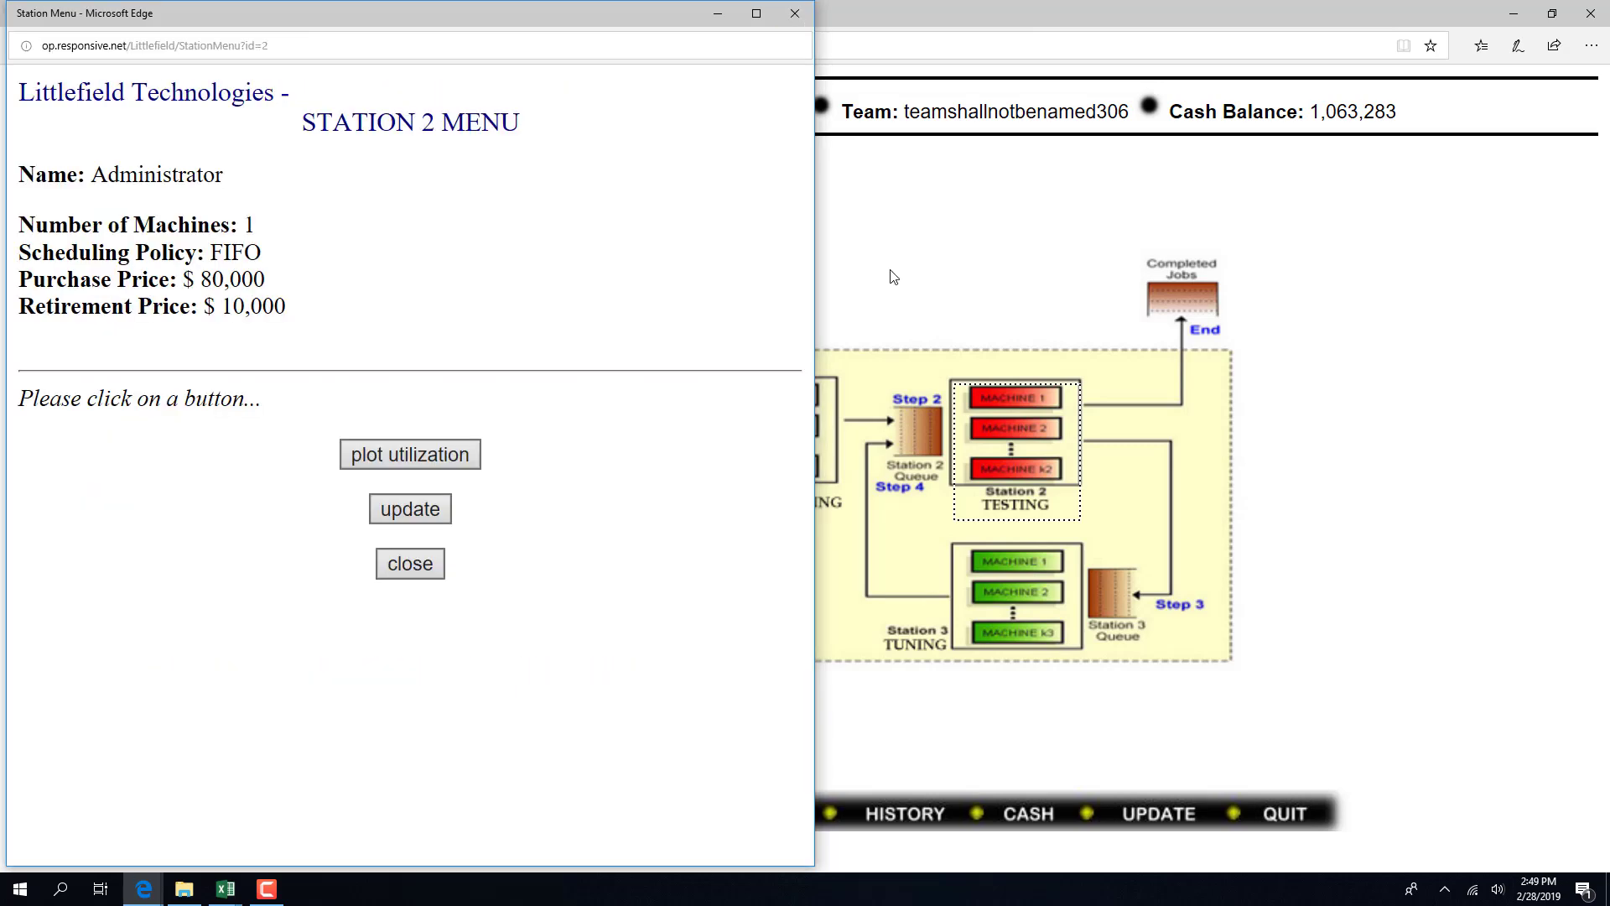
pyautogui.click(794, 15)
pyautogui.click(1052, 635)
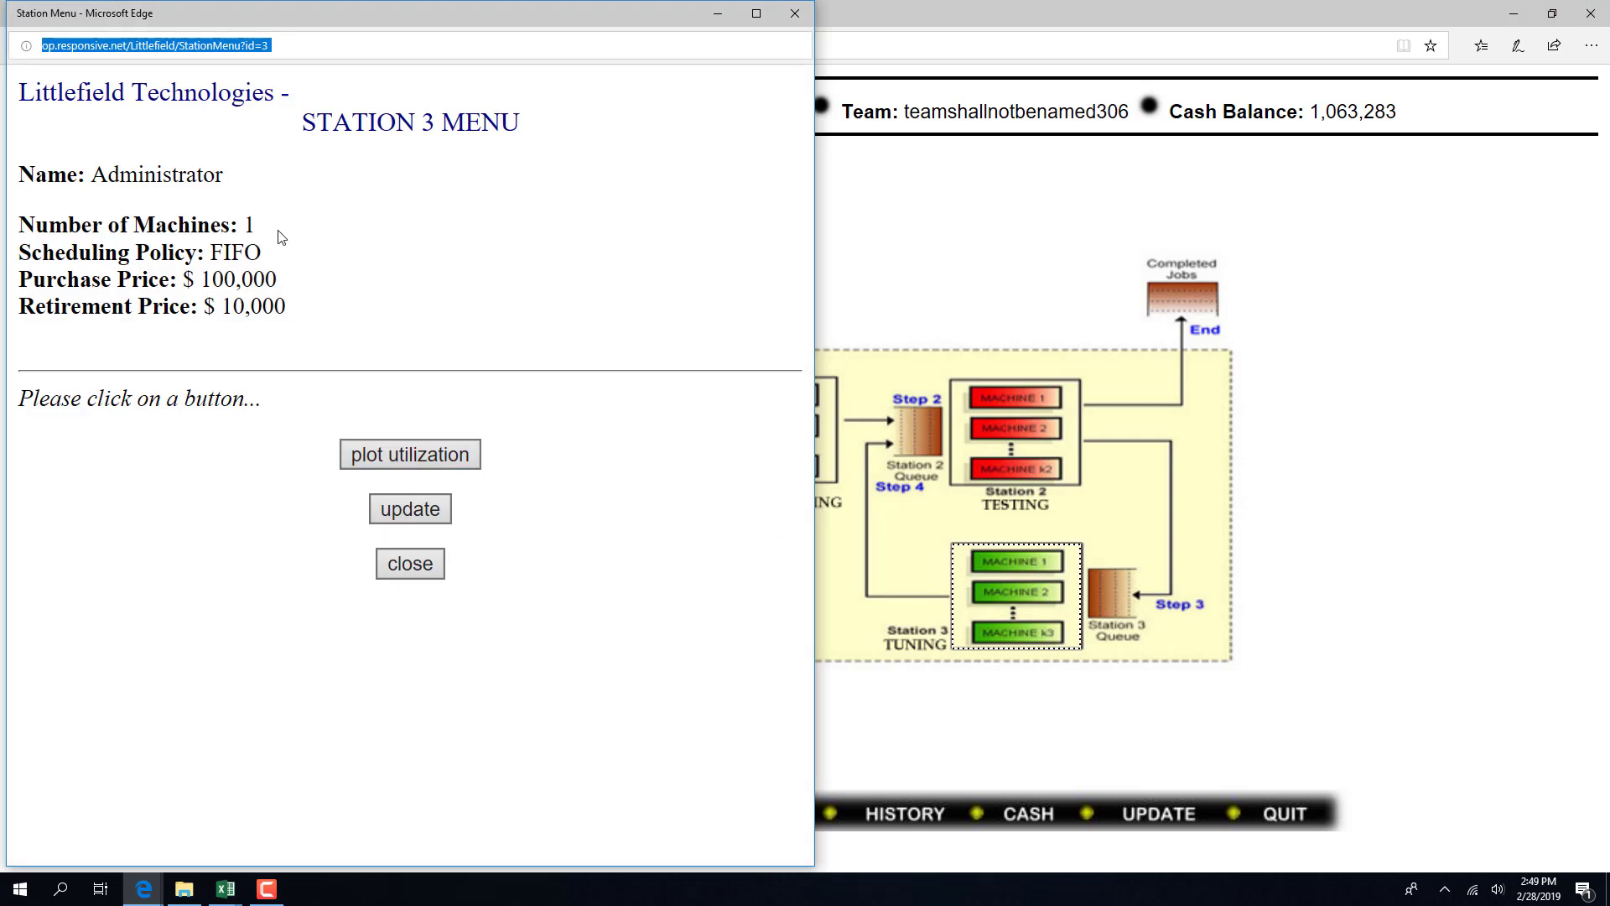
pyautogui.click(249, 223)
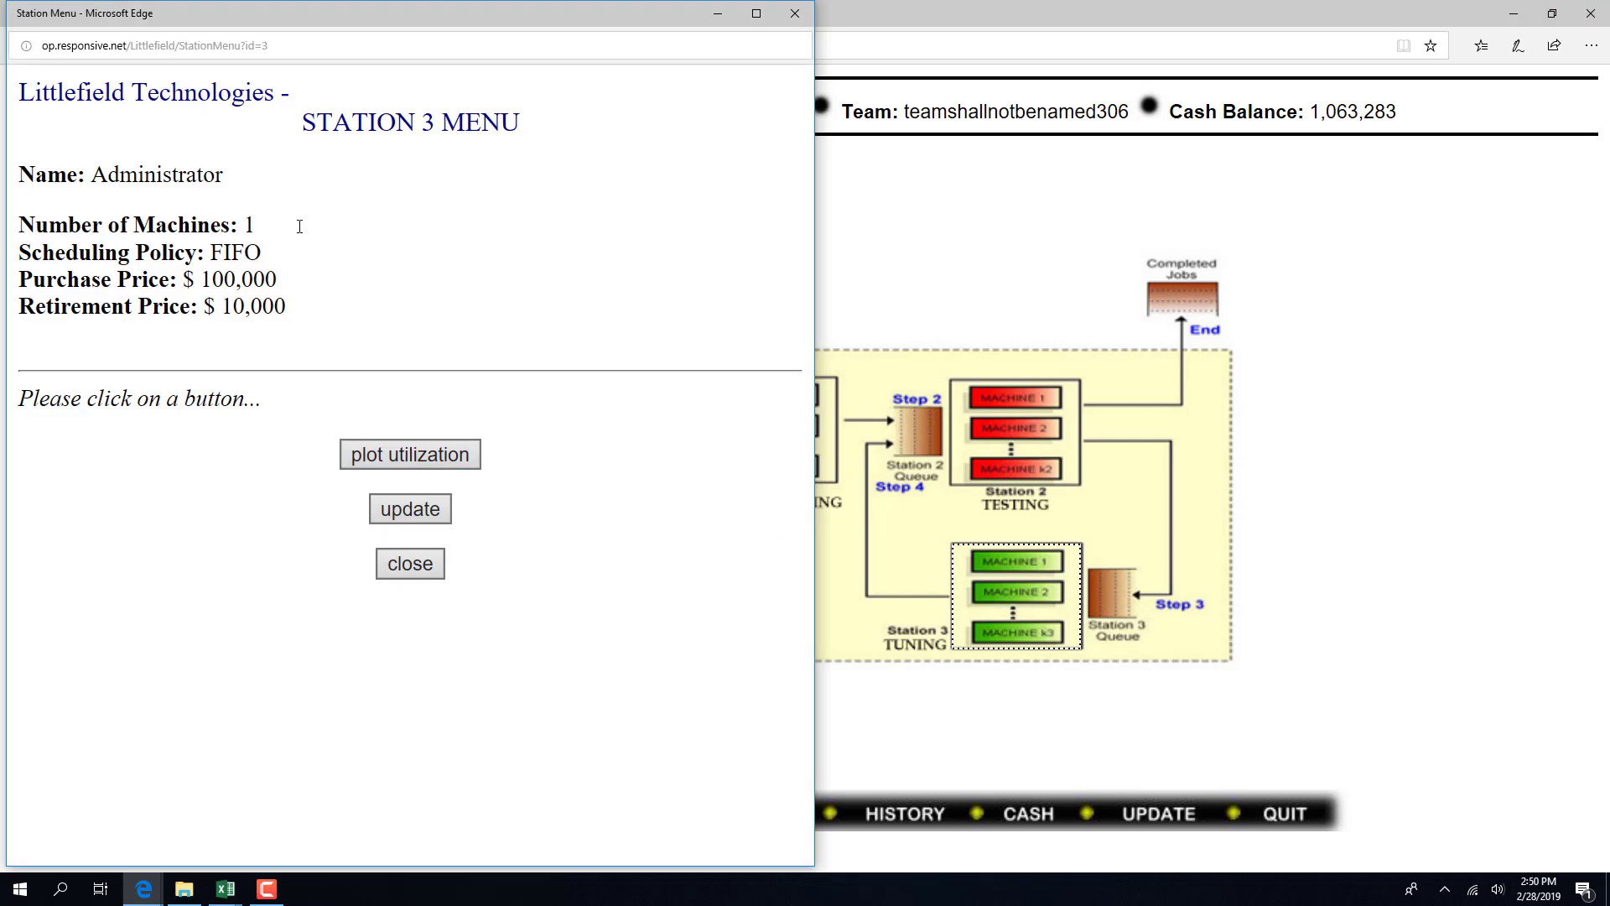
pyautogui.moveTo(301, 232); pyautogui.dragTo(2, 238)
pyautogui.click(290, 225)
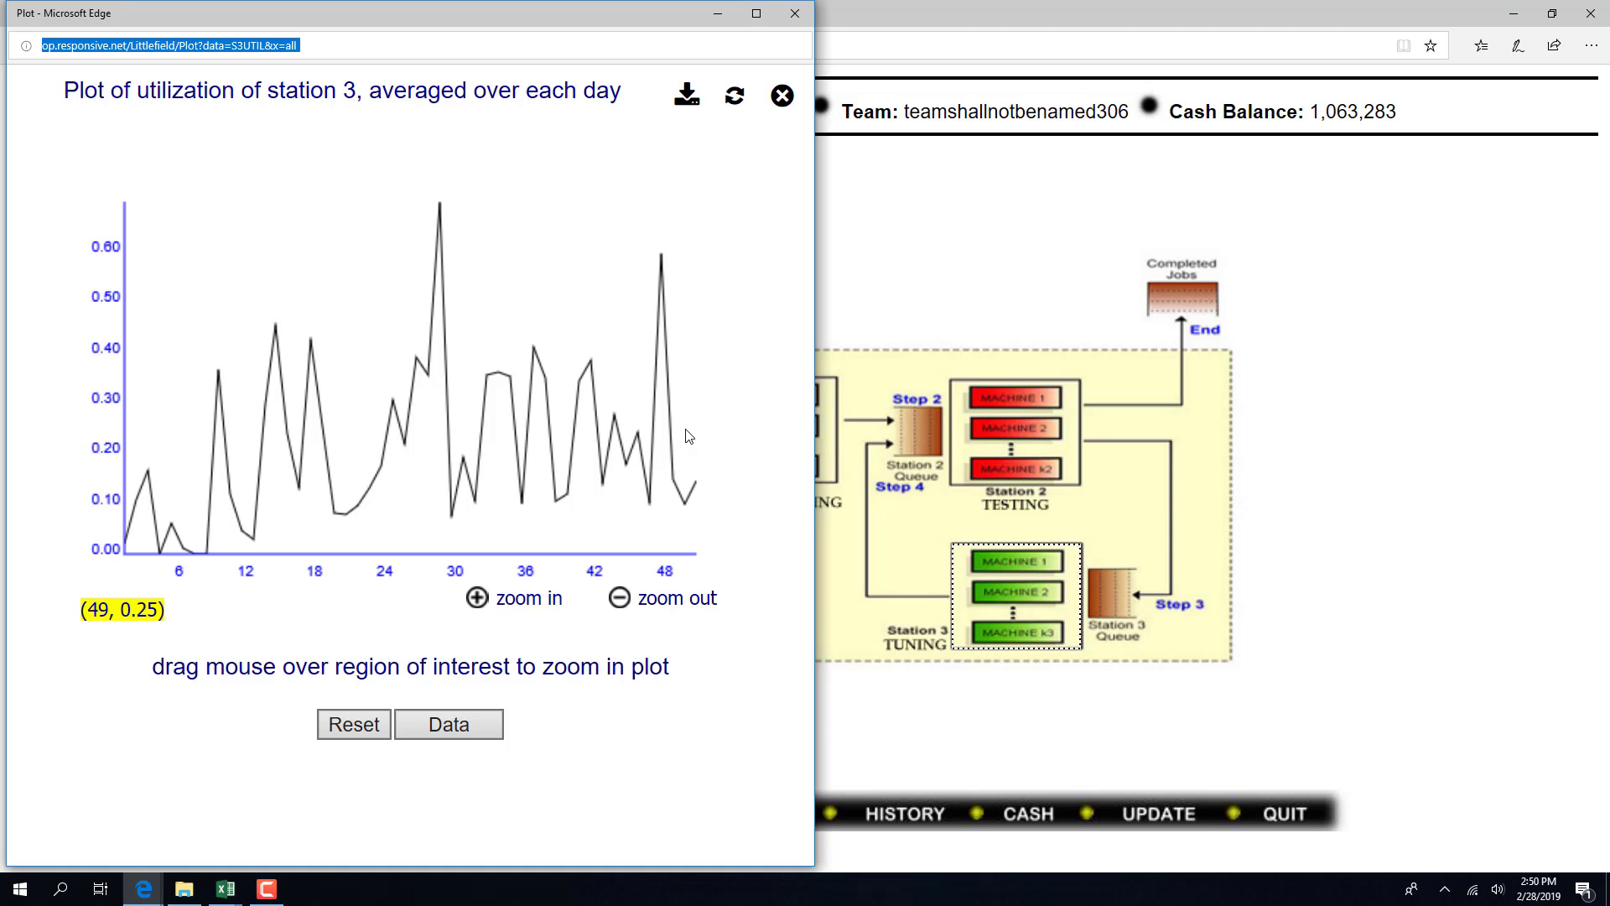
# Close the Station 3 plot and menu, then minimize the browser.
pyautogui.click(807, 24)
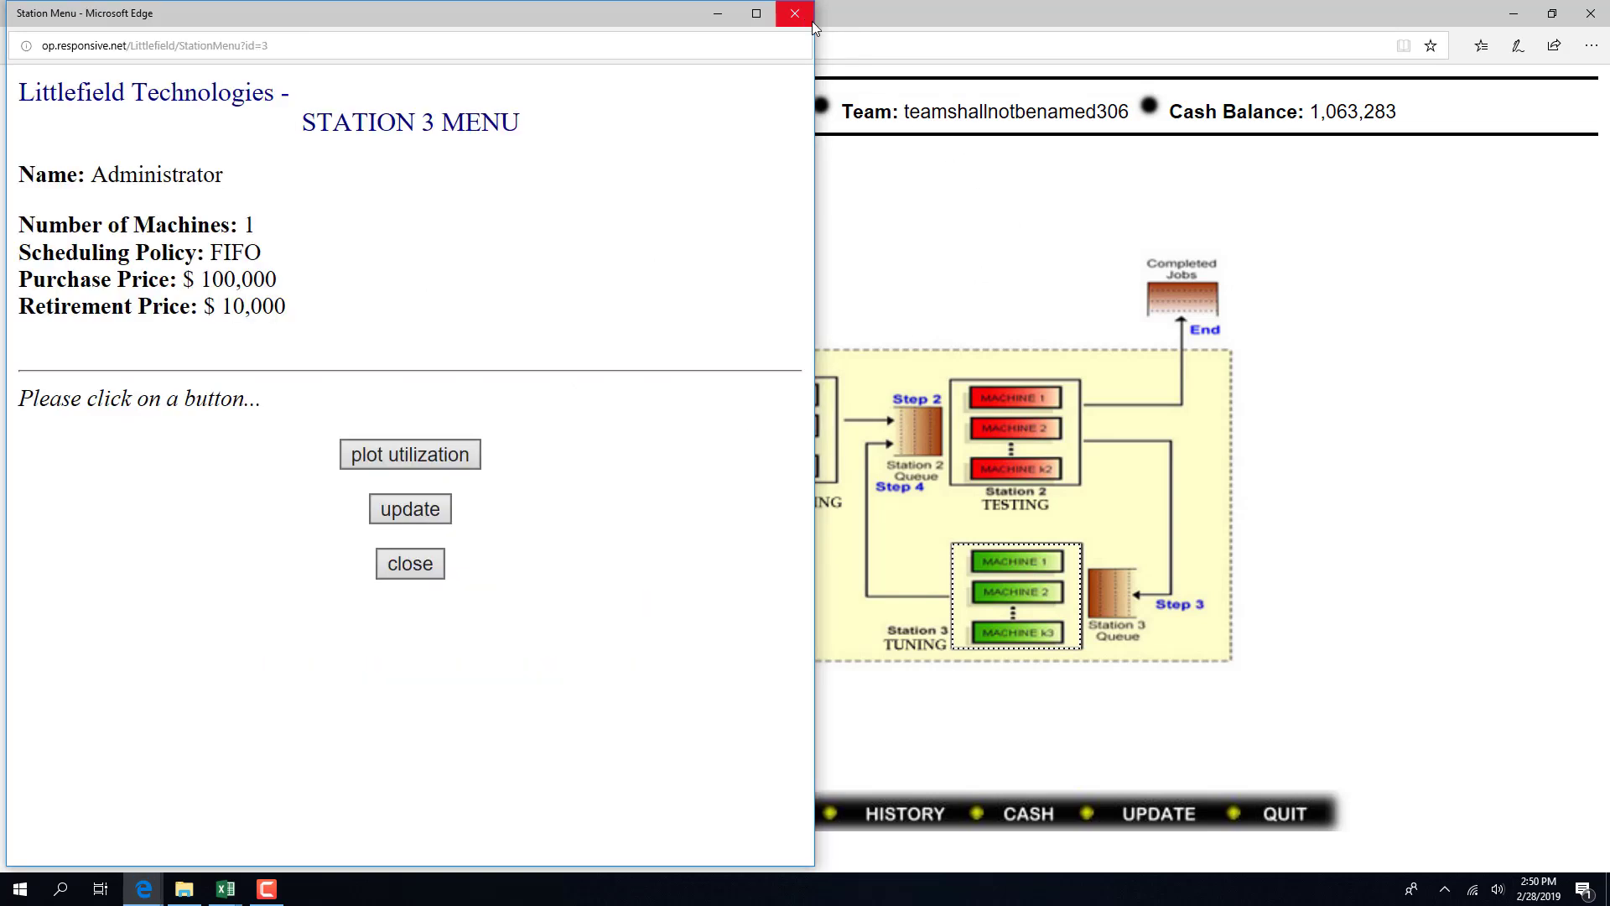
pyautogui.click(788, 17)
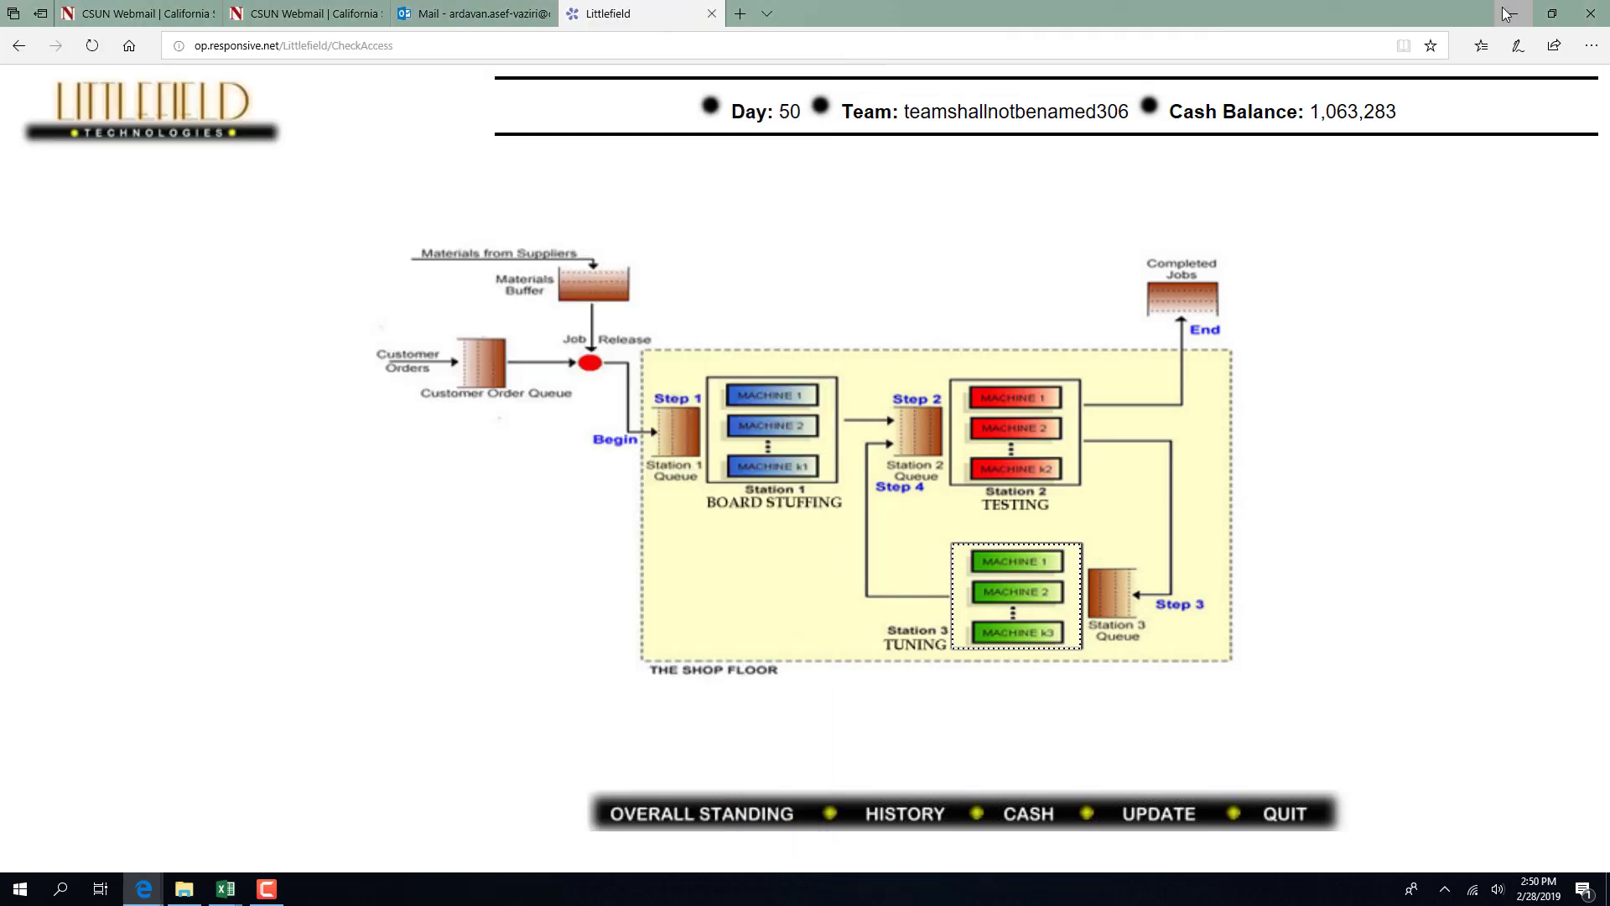
pyautogui.click(1506, 15)
# Enter =AVERAGE(B2:B51) in B52 for the input average.
pyautogui.click(706, 268)
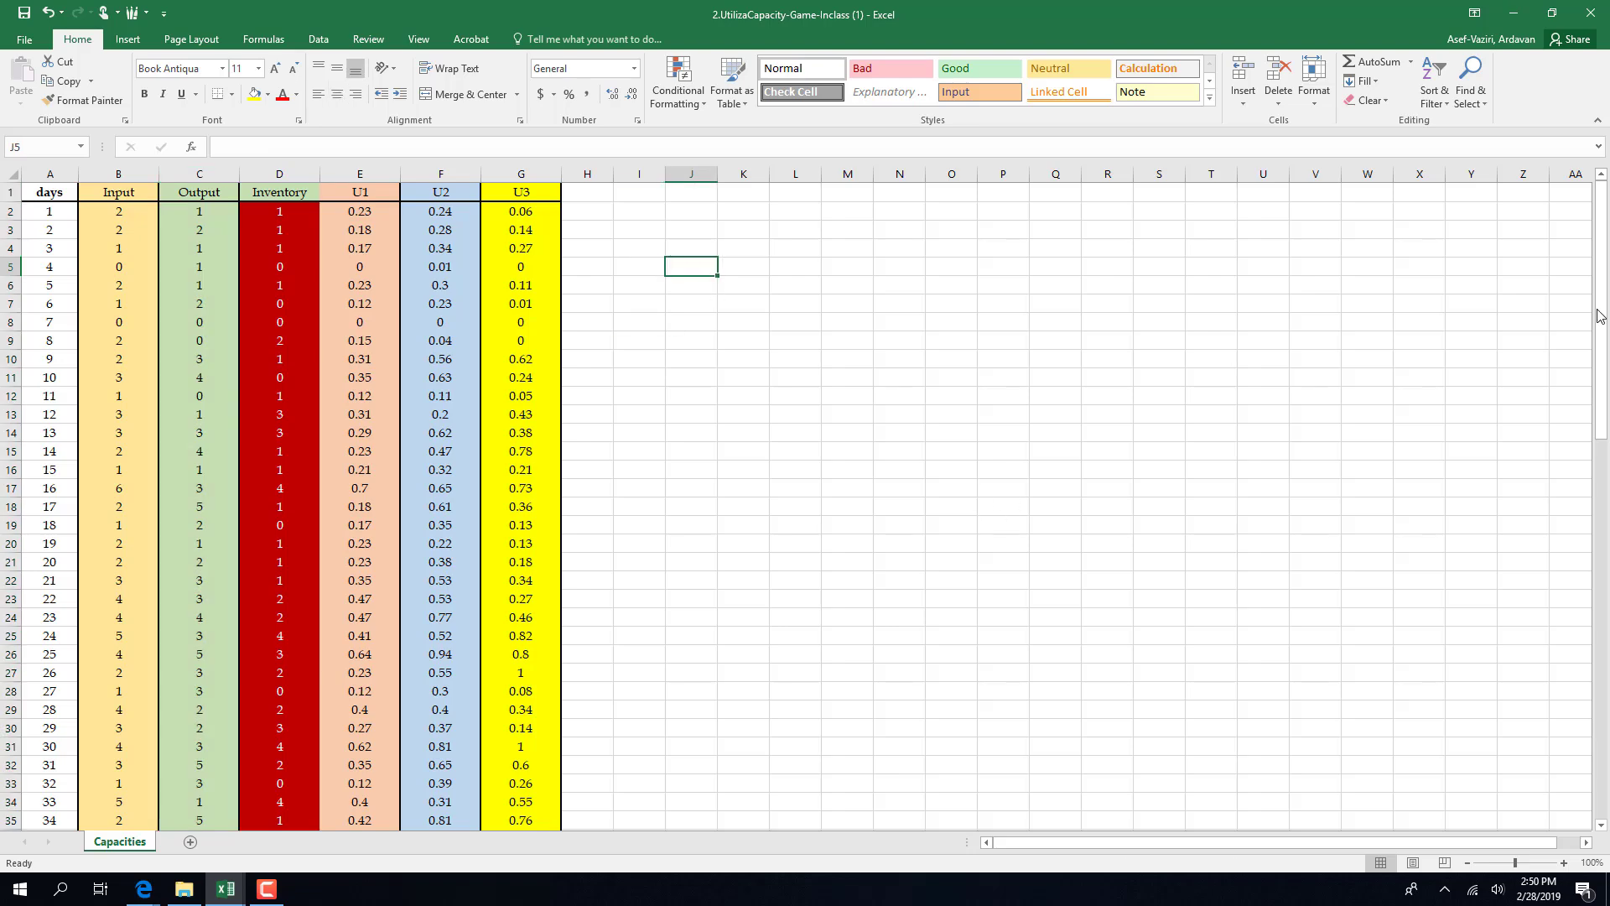
pyautogui.moveTo(1605, 267); pyautogui.dragTo(23, 491)
pyautogui.click(58, 509)
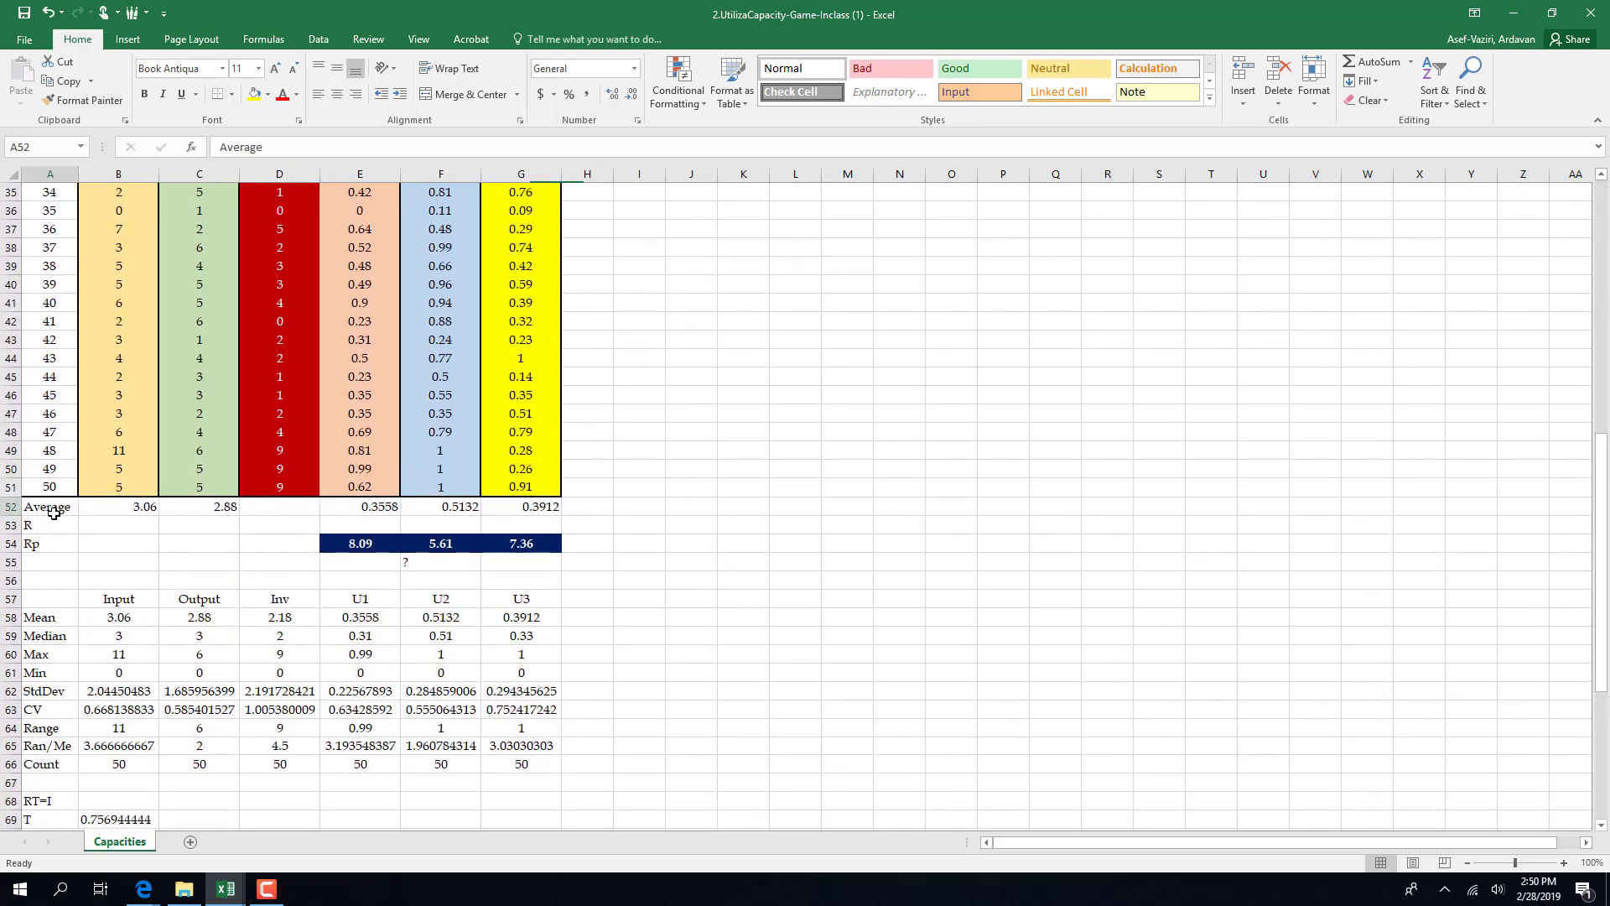
pyautogui.click(119, 508)
pyautogui.write('=')
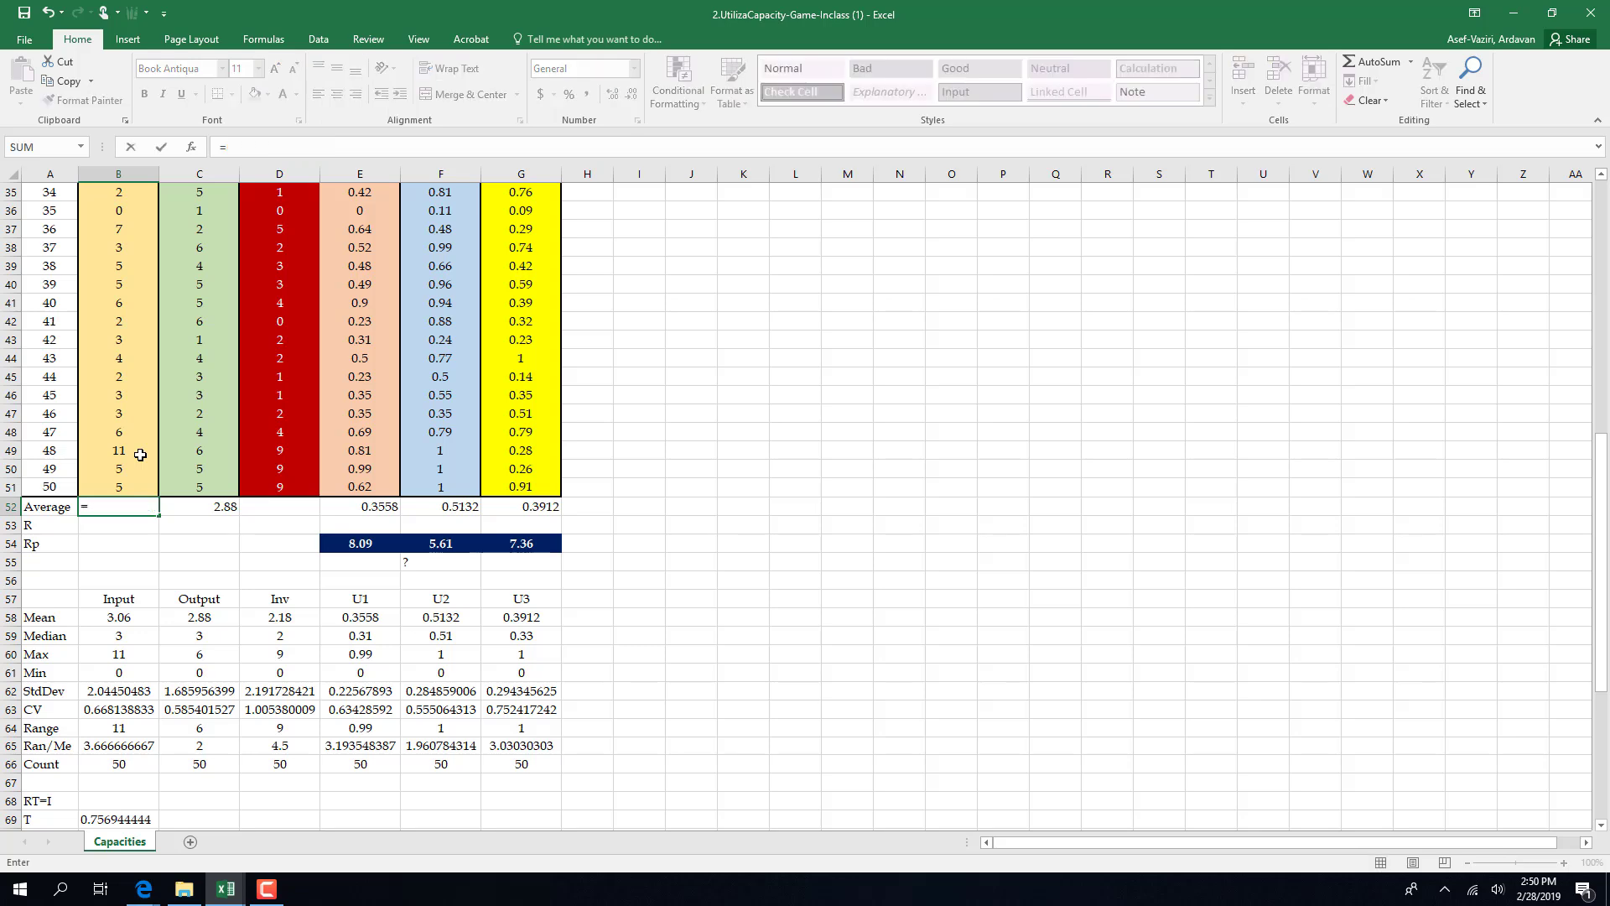
pyautogui.write('average(')
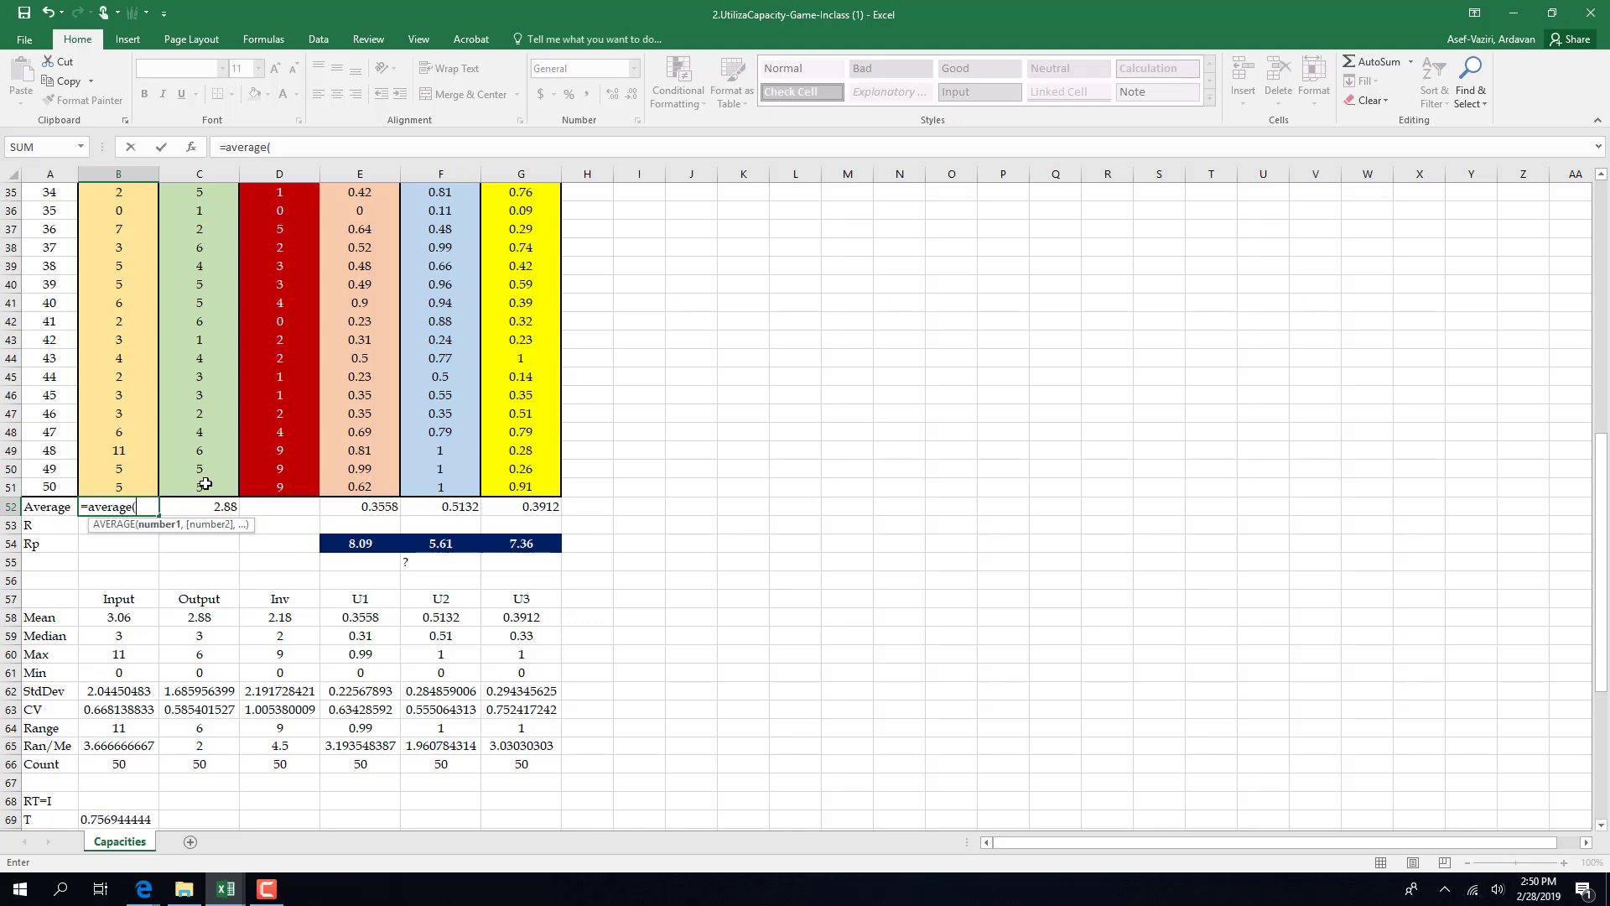
pyautogui.moveTo(111, 485); pyautogui.dragTo(88, 216)
pyautogui.press('Return')
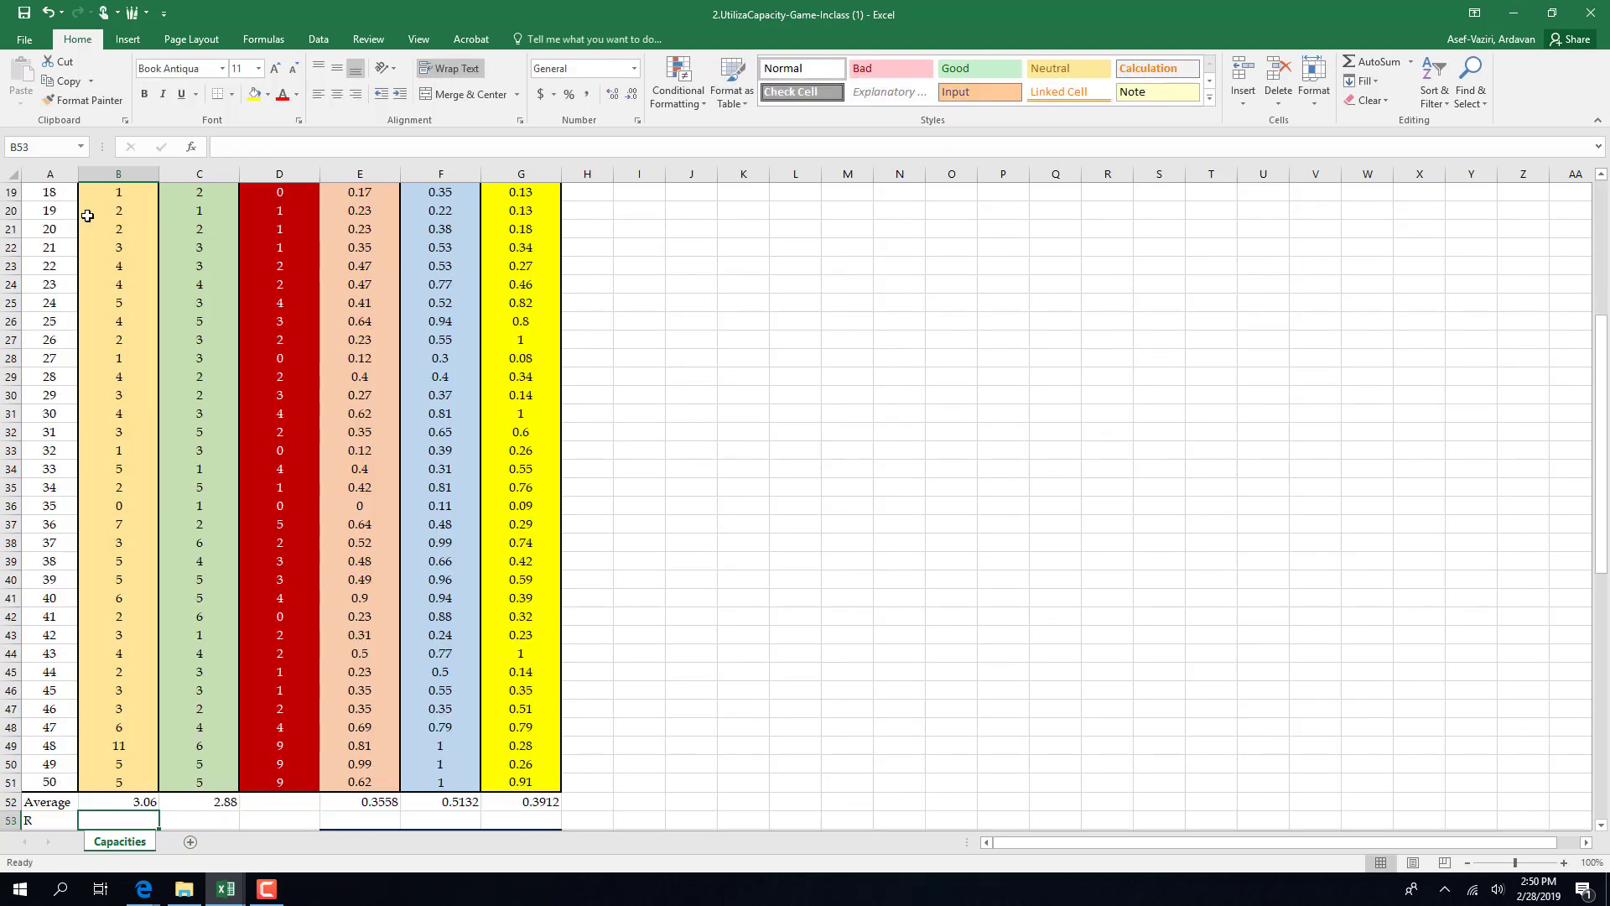
# Fill the average formula from B52 across to G52 and inspect the Inventory average in D52.
pyautogui.click(156, 805)
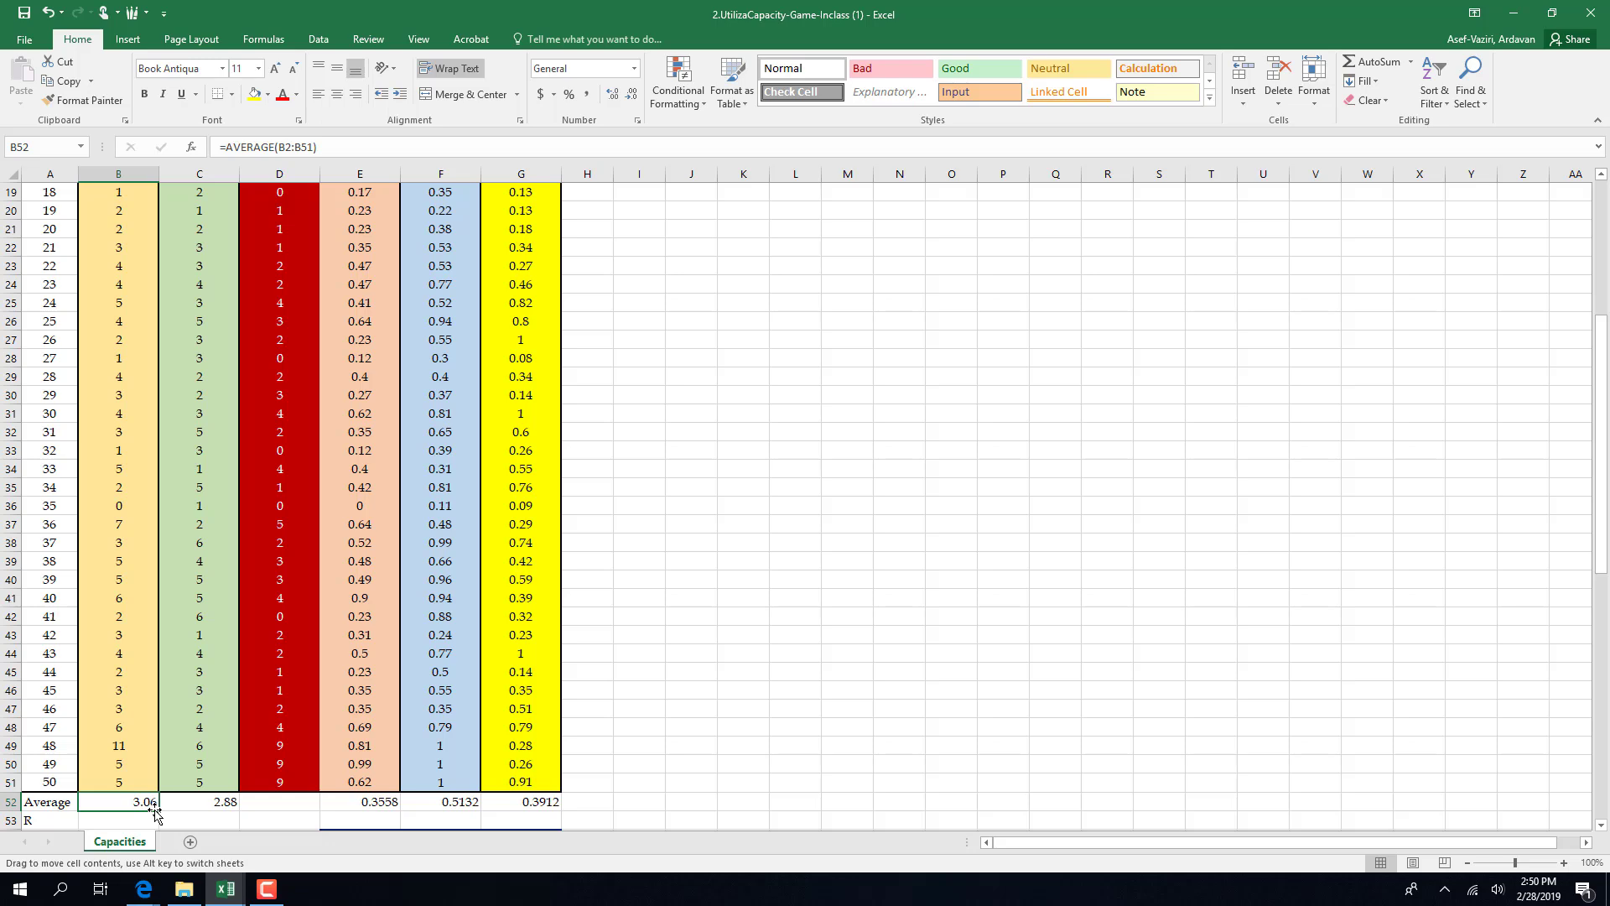
pyautogui.moveTo(157, 809); pyautogui.dragTo(241, 807)
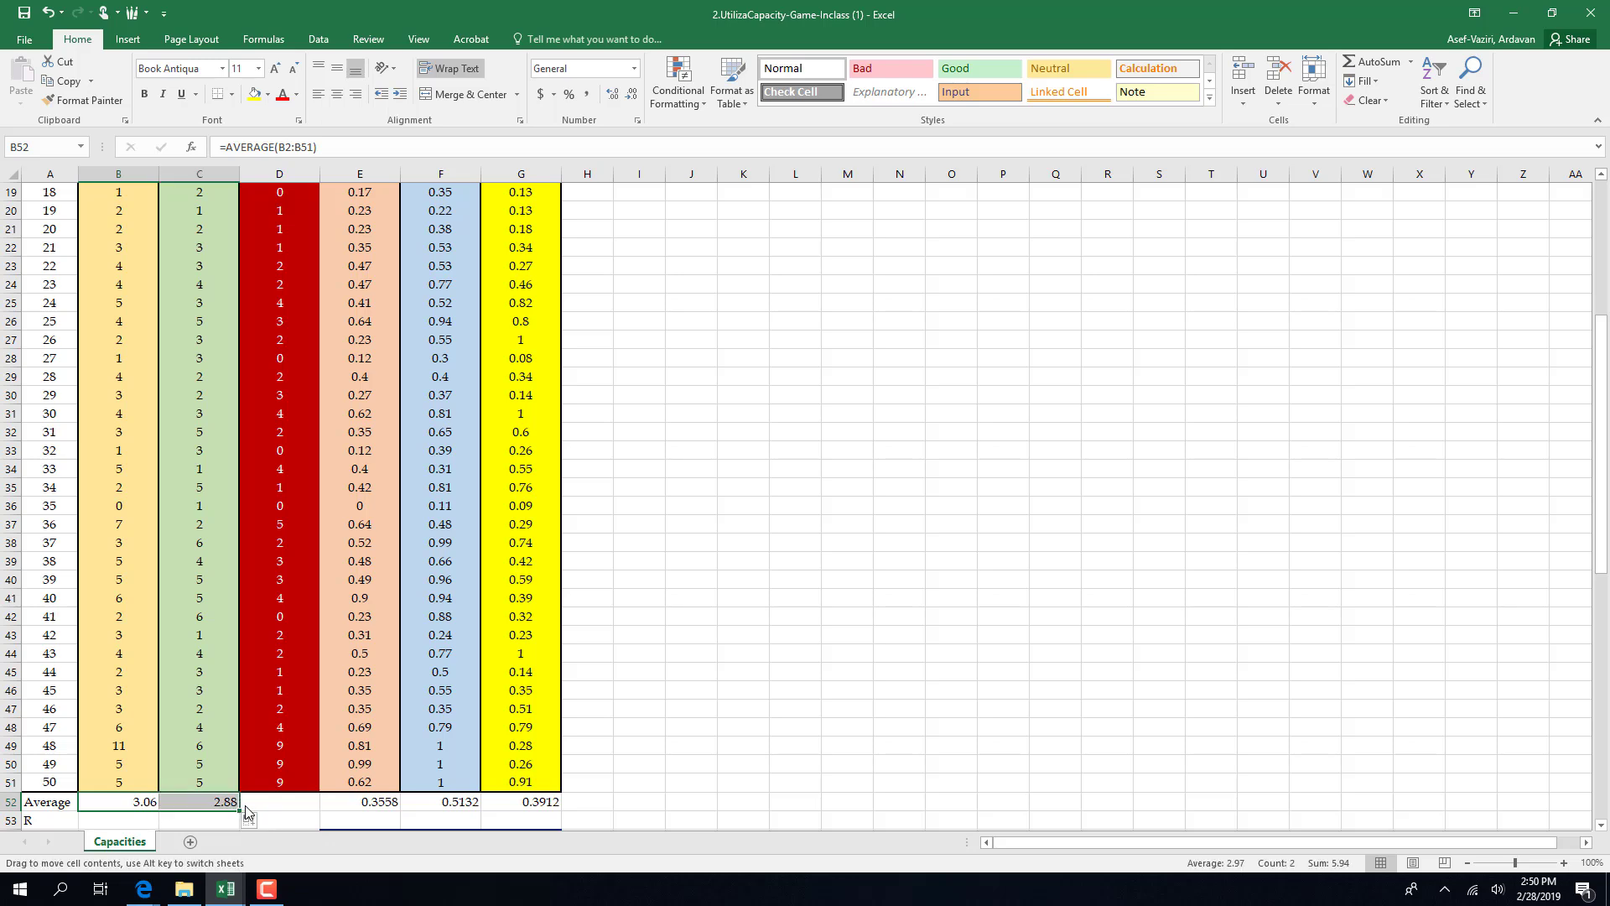
pyautogui.moveTo(235, 810); pyautogui.dragTo(501, 819)
pyautogui.moveTo(563, 821); pyautogui.dragTo(563, 822)
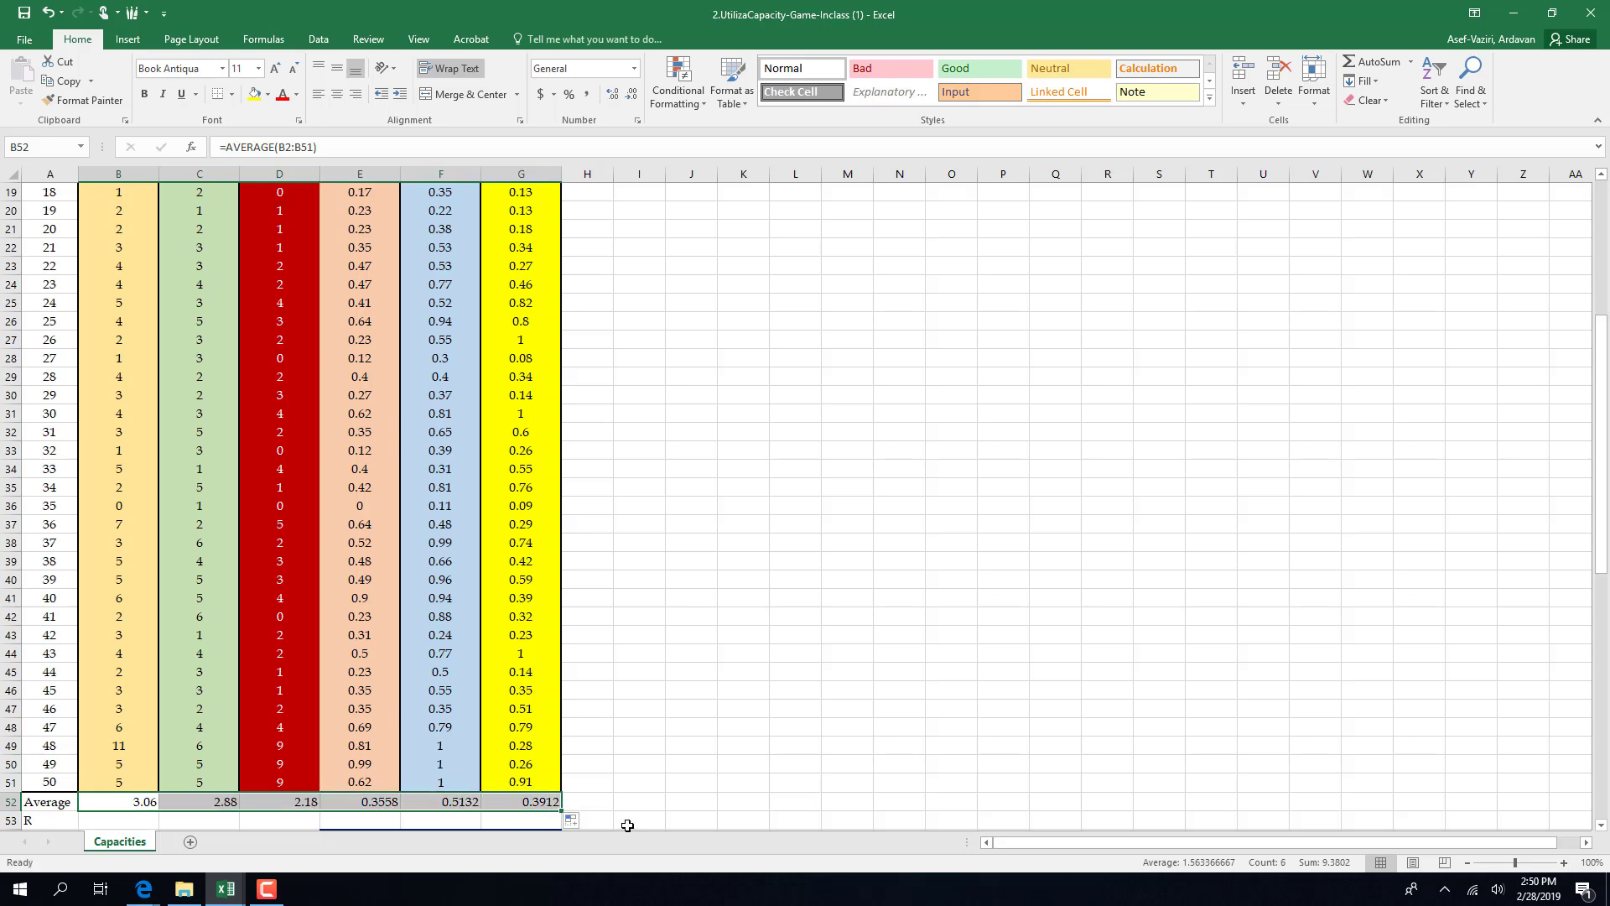
pyautogui.click(684, 729)
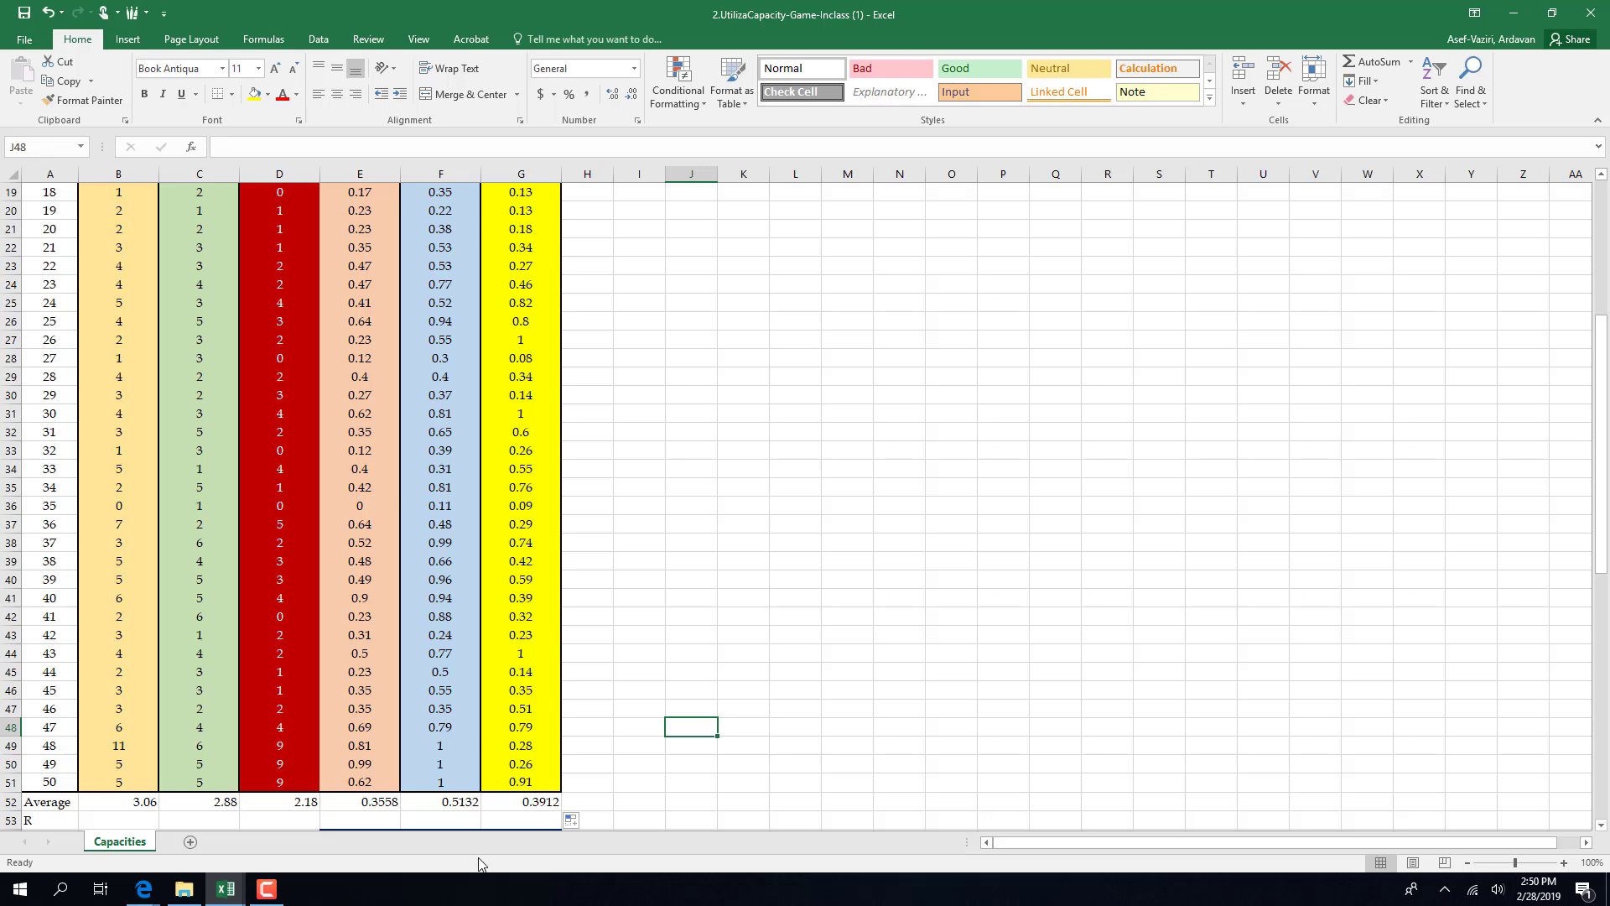
pyautogui.click(283, 171)
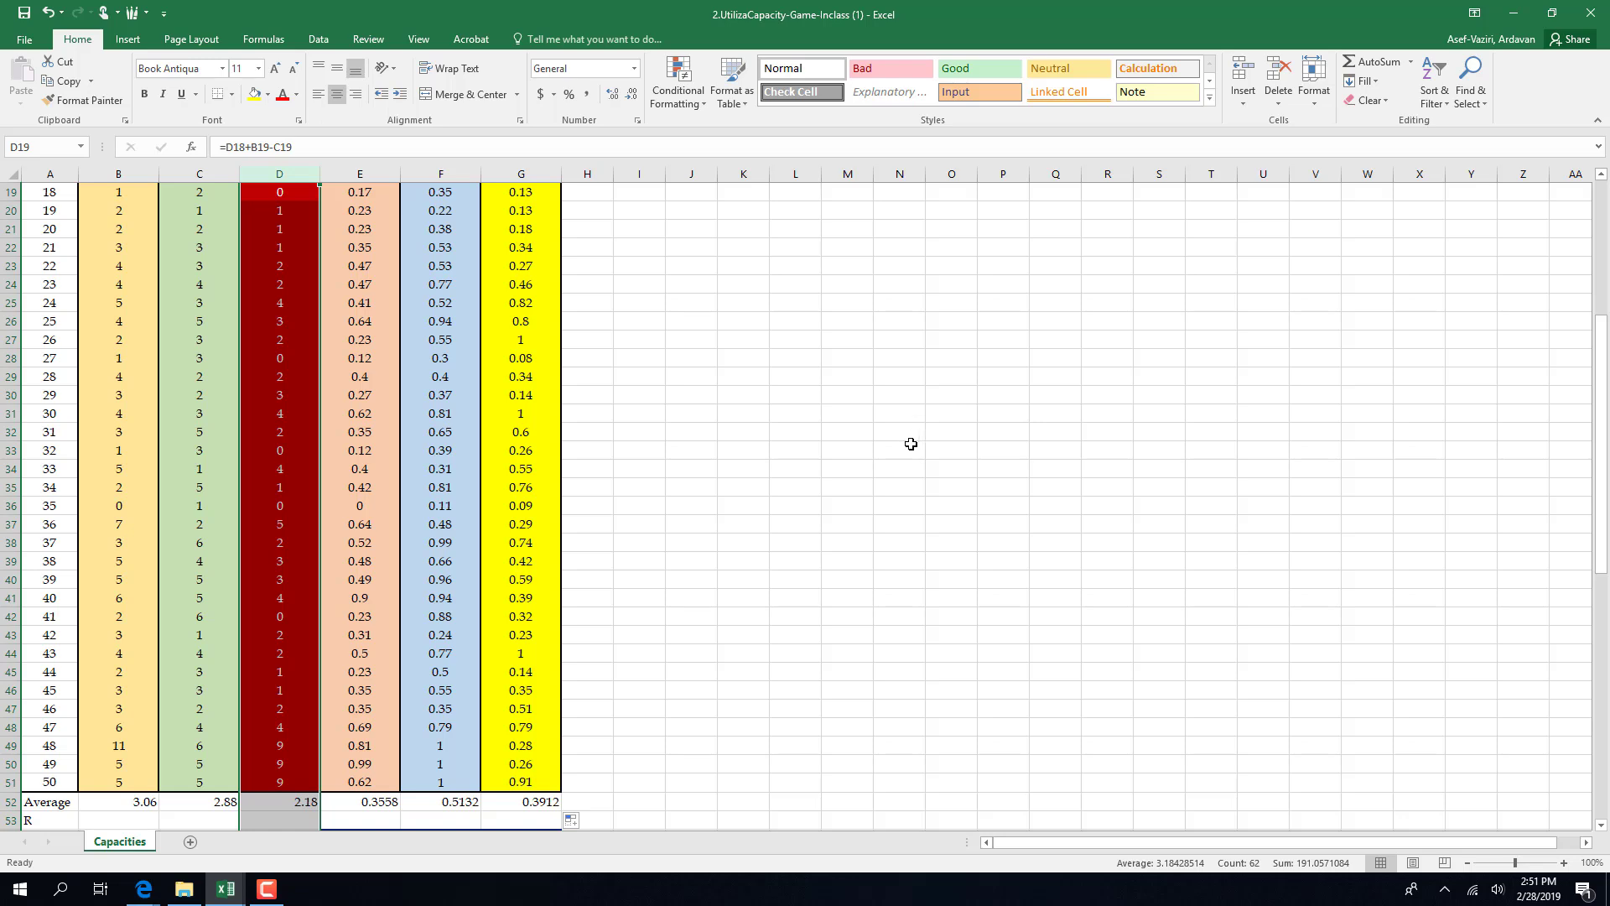
pyautogui.moveTo(1596, 453); pyautogui.dragTo(1594, 491)
pyautogui.click(289, 709)
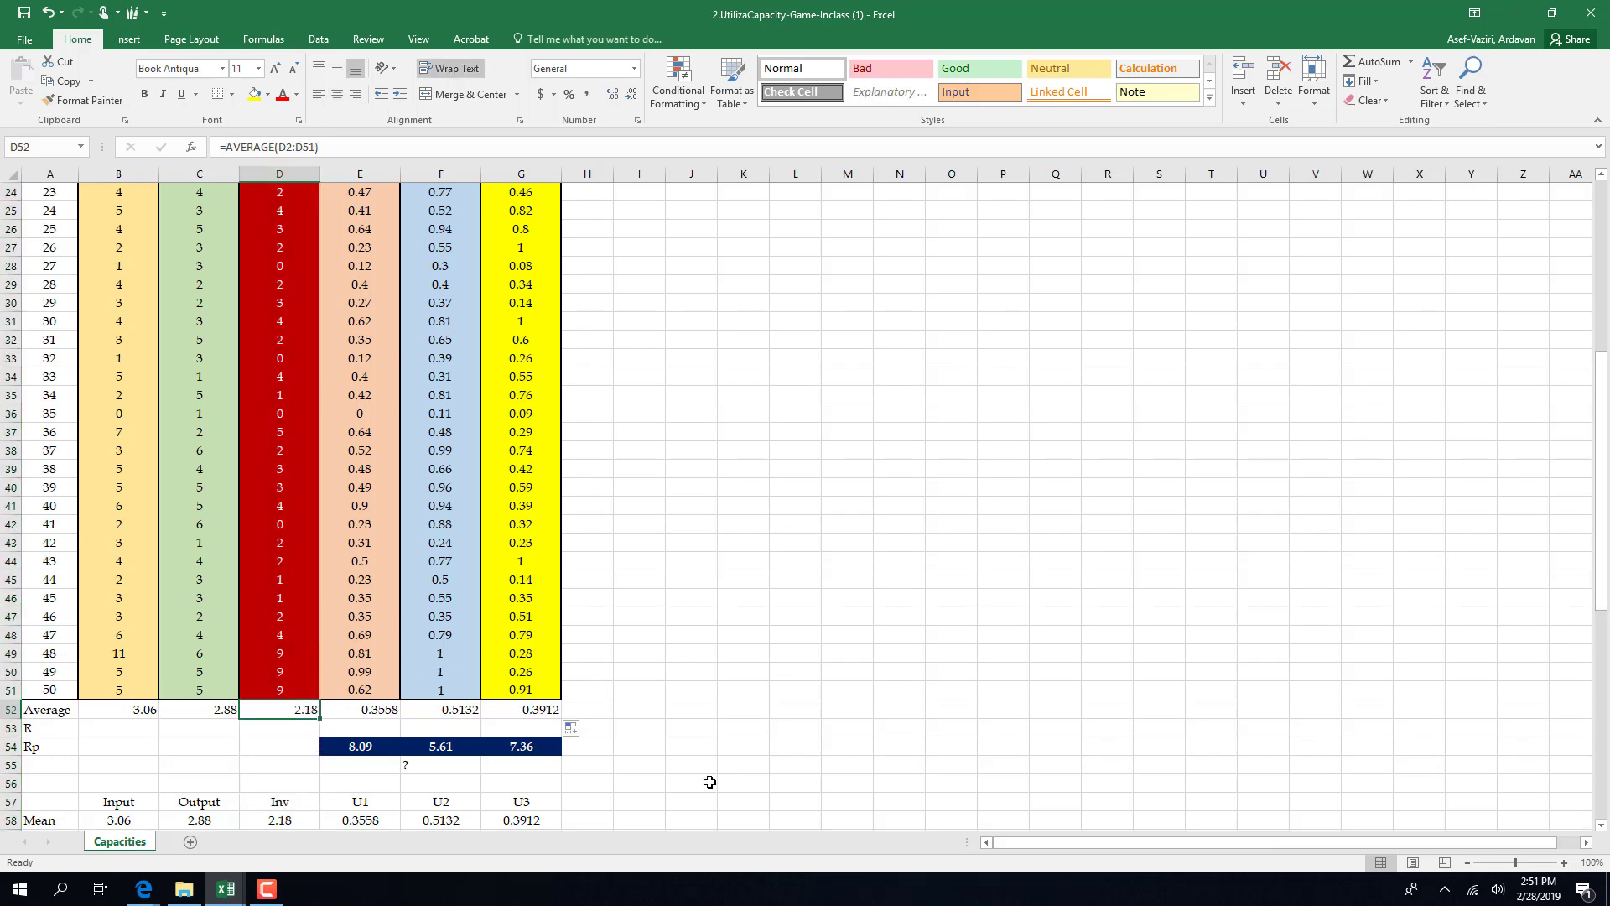
# Switch to the pen via Tell me and circle the U1 average 0.3558.
pyautogui.click(606, 39)
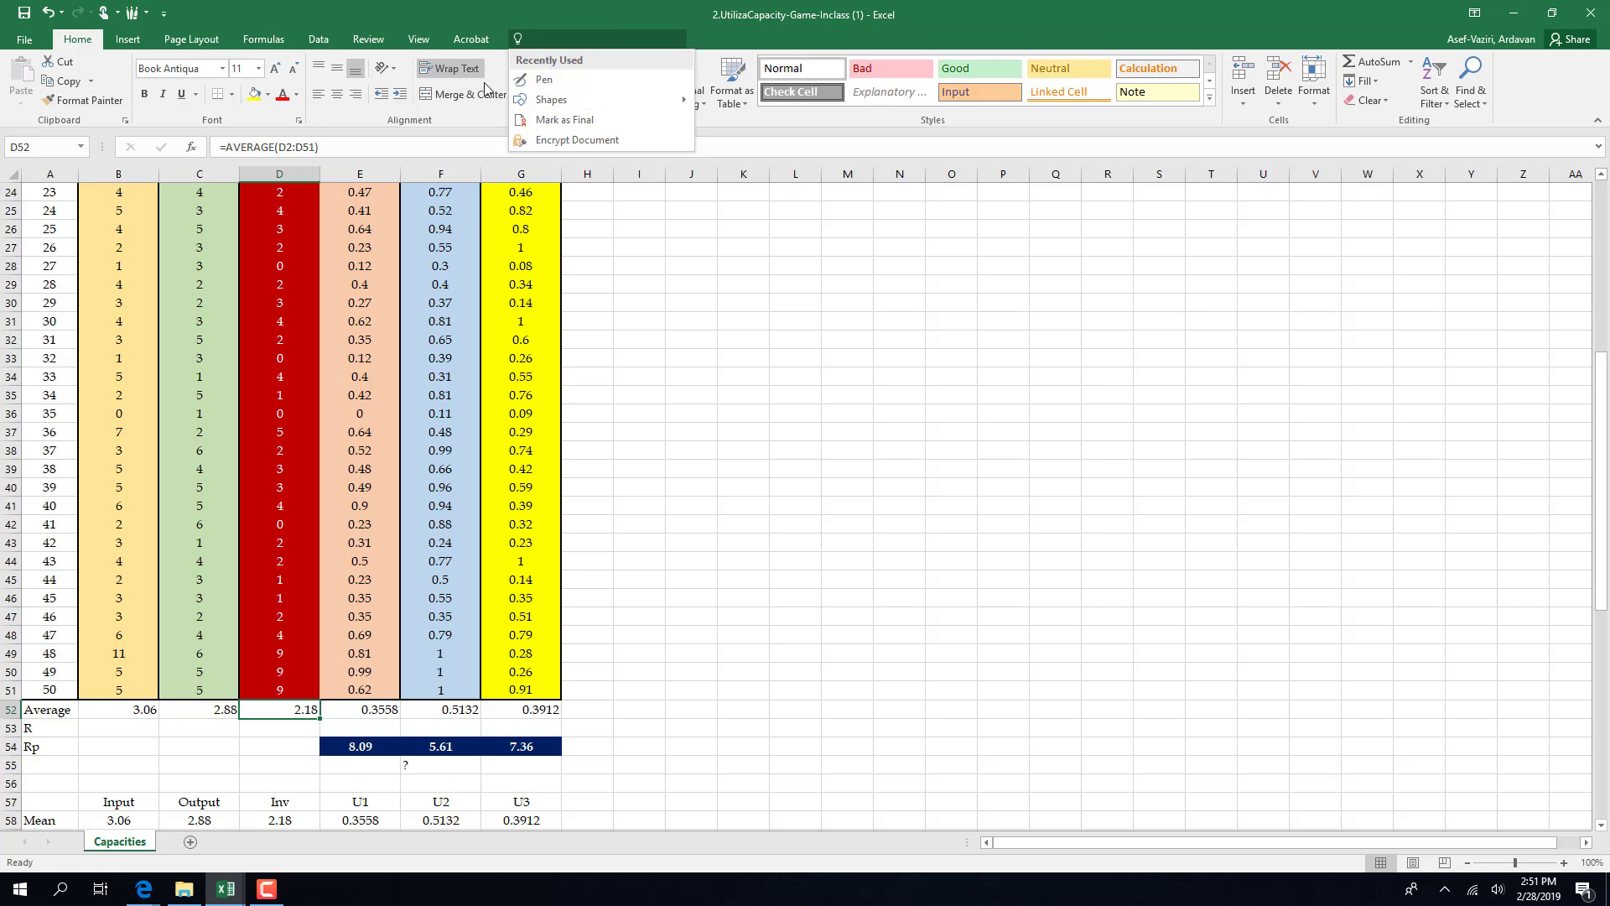
pyautogui.click(544, 80)
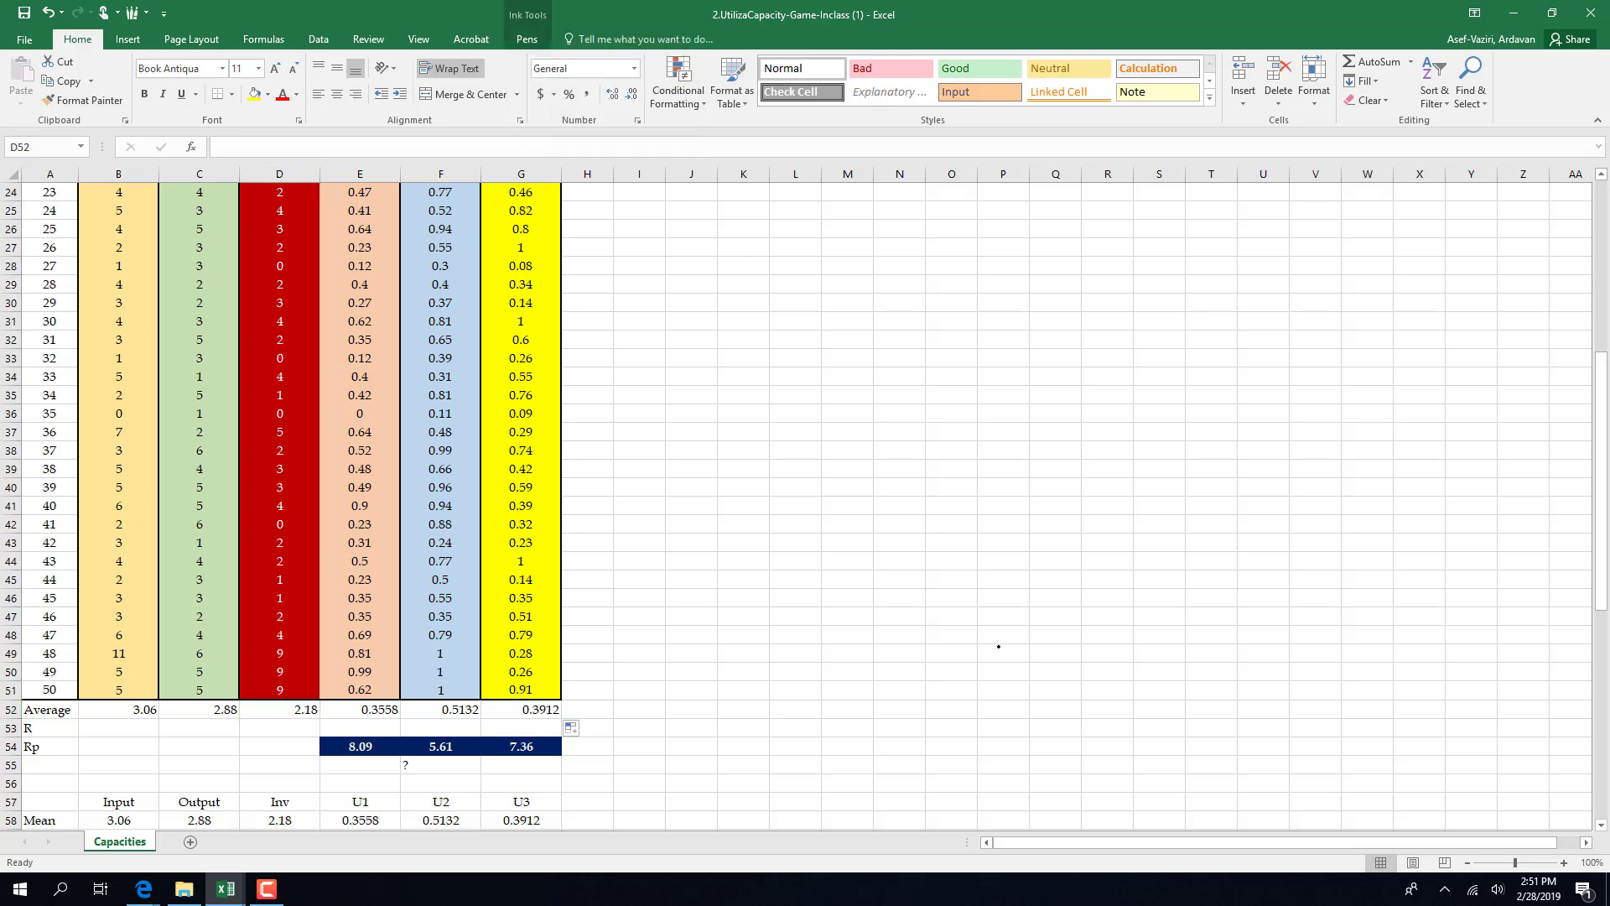
pyautogui.moveTo(398, 683)
pyautogui.mouseDown()
pyautogui.moveTo(365, 738)
pyautogui.moveTo(414, 690)
pyautogui.mouseUp()
# Handwrite U = R/Rp = 0.36 beside the table.
pyautogui.moveTo(666, 399); pyautogui.dragTo(696, 507)
pyautogui.moveTo(713, 380); pyautogui.dragTo(696, 506)
pyautogui.moveTo(752, 446); pyautogui.dragTo(772, 443)
pyautogui.moveTo(753, 463); pyautogui.dragTo(772, 459)
pyautogui.moveTo(837, 325)
pyautogui.mouseDown()
pyautogui.moveTo(848, 392)
pyautogui.moveTo(846, 361)
pyautogui.moveTo(915, 371)
pyautogui.mouseUp()
pyautogui.moveTo(822, 412); pyautogui.dragTo(966, 371)
pyautogui.moveTo(862, 465); pyautogui.dragTo(876, 539)
pyautogui.moveTo(854, 475)
pyautogui.mouseDown()
pyautogui.moveTo(869, 463)
pyautogui.moveTo(873, 501)
pyautogui.moveTo(915, 521)
pyautogui.moveTo(952, 572)
pyautogui.mouseUp()
pyautogui.moveTo(929, 499); pyautogui.dragTo(940, 539)
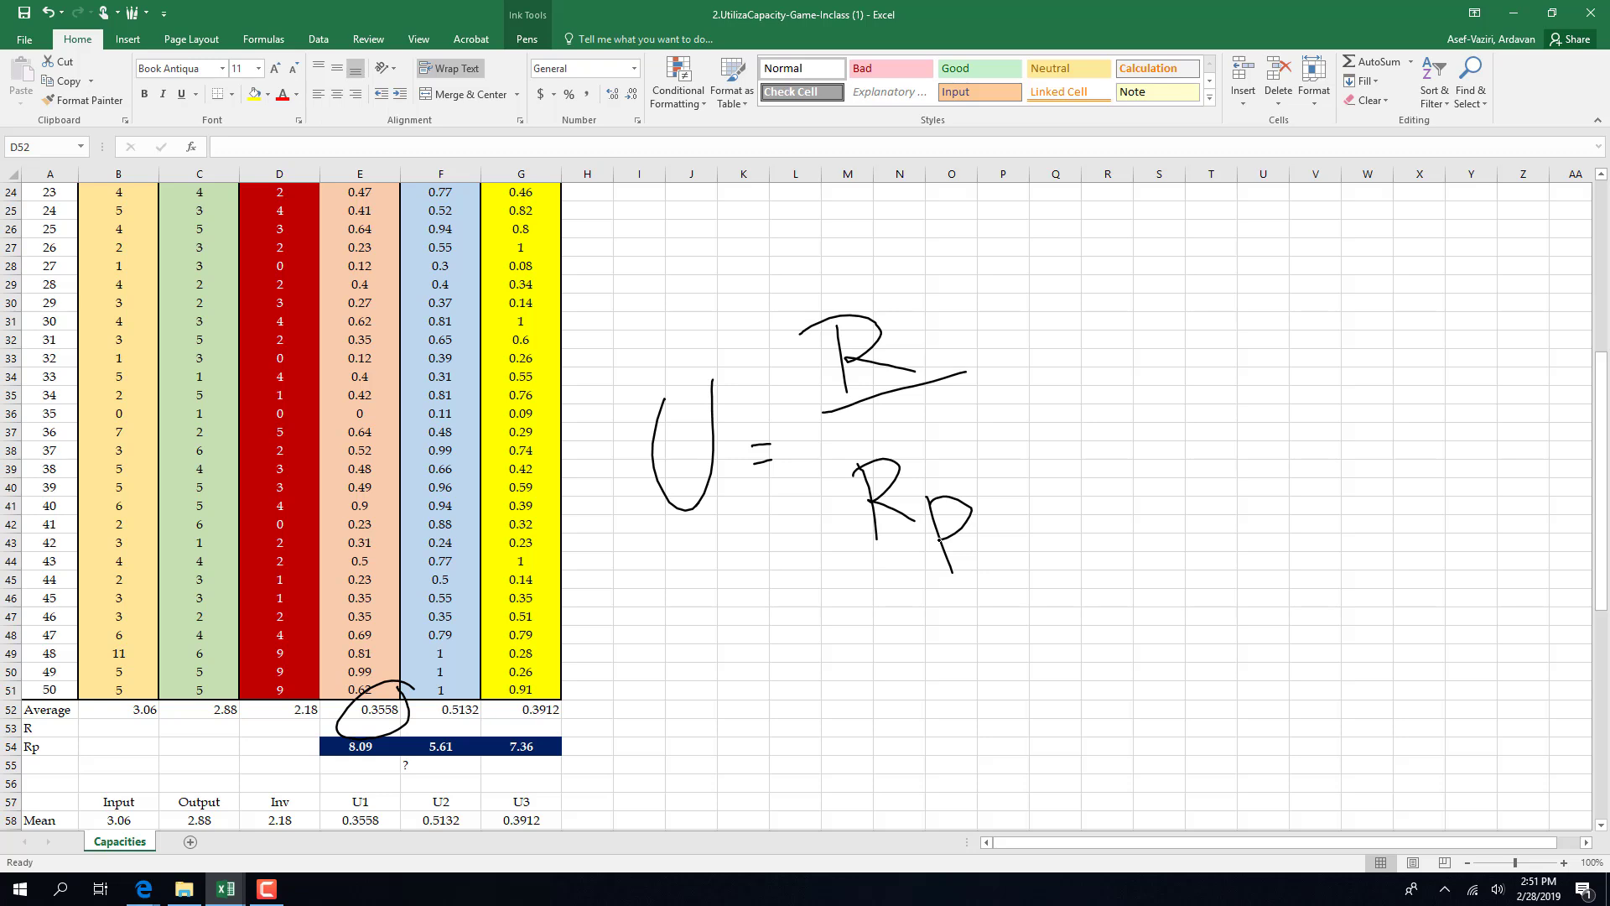
pyautogui.moveTo(1005, 367); pyautogui.dragTo(1047, 364)
pyautogui.moveTo(1013, 387); pyautogui.dragTo(1043, 386)
pyautogui.moveTo(1102, 344)
pyautogui.mouseDown()
pyautogui.moveTo(1106, 396)
pyautogui.moveTo(1177, 374)
pyautogui.moveTo(1145, 403)
pyautogui.mouseUp()
pyautogui.click(1143, 402)
pyautogui.click(1178, 374)
pyautogui.moveTo(1220, 342)
pyautogui.mouseDown()
pyautogui.moveTo(1212, 394)
pyautogui.moveTo(1227, 388)
pyautogui.mouseUp()
# Circle the 3.06 input and 2.88 output averages and mark the inventory column.
pyautogui.moveTo(109, 736)
pyautogui.mouseDown()
pyautogui.moveTo(220, 745)
pyautogui.moveTo(256, 722)
pyautogui.moveTo(195, 730)
pyautogui.mouseUp()
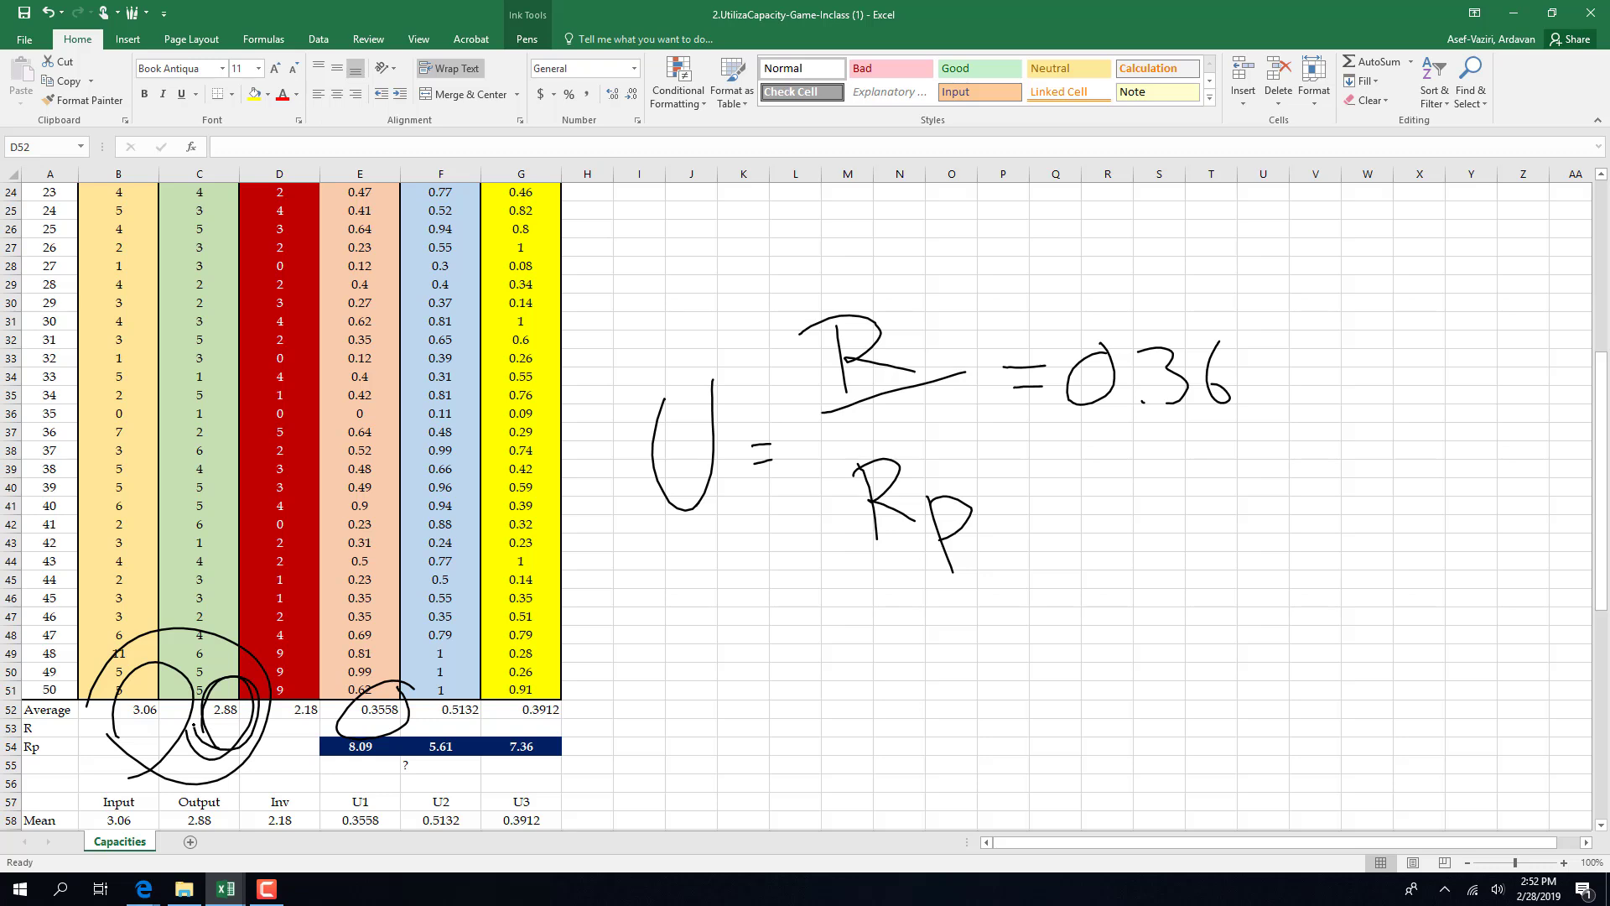
pyautogui.moveTo(273, 693); pyautogui.dragTo(312, 657)
pyautogui.moveTo(154, 728); pyautogui.dragTo(170, 767)
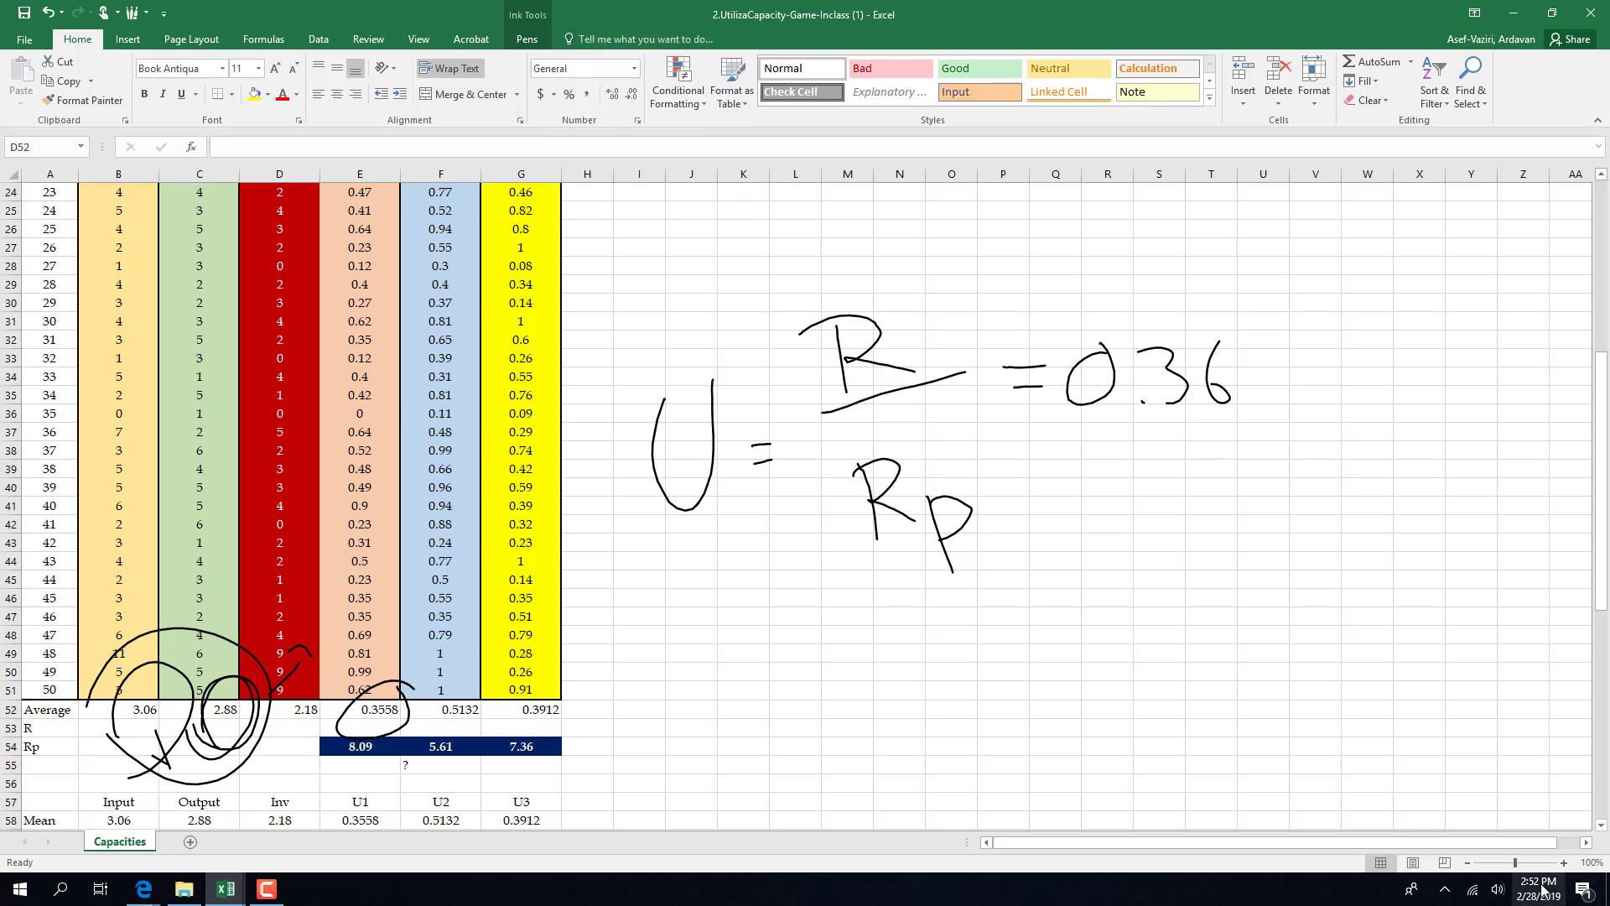
# In red, circle R, 0.36 and Rp, link them to the table averages, and write 'Rp ='.
pyautogui.moveTo(760, 359)
pyautogui.mouseDown()
pyautogui.moveTo(758, 304)
pyautogui.moveTo(923, 248)
pyautogui.moveTo(883, 404)
pyautogui.moveTo(777, 341)
pyautogui.moveTo(772, 315)
pyautogui.moveTo(624, 379)
pyautogui.moveTo(211, 666)
pyautogui.moveTo(229, 755)
pyautogui.moveTo(259, 710)
pyautogui.moveTo(221, 672)
pyautogui.mouseUp()
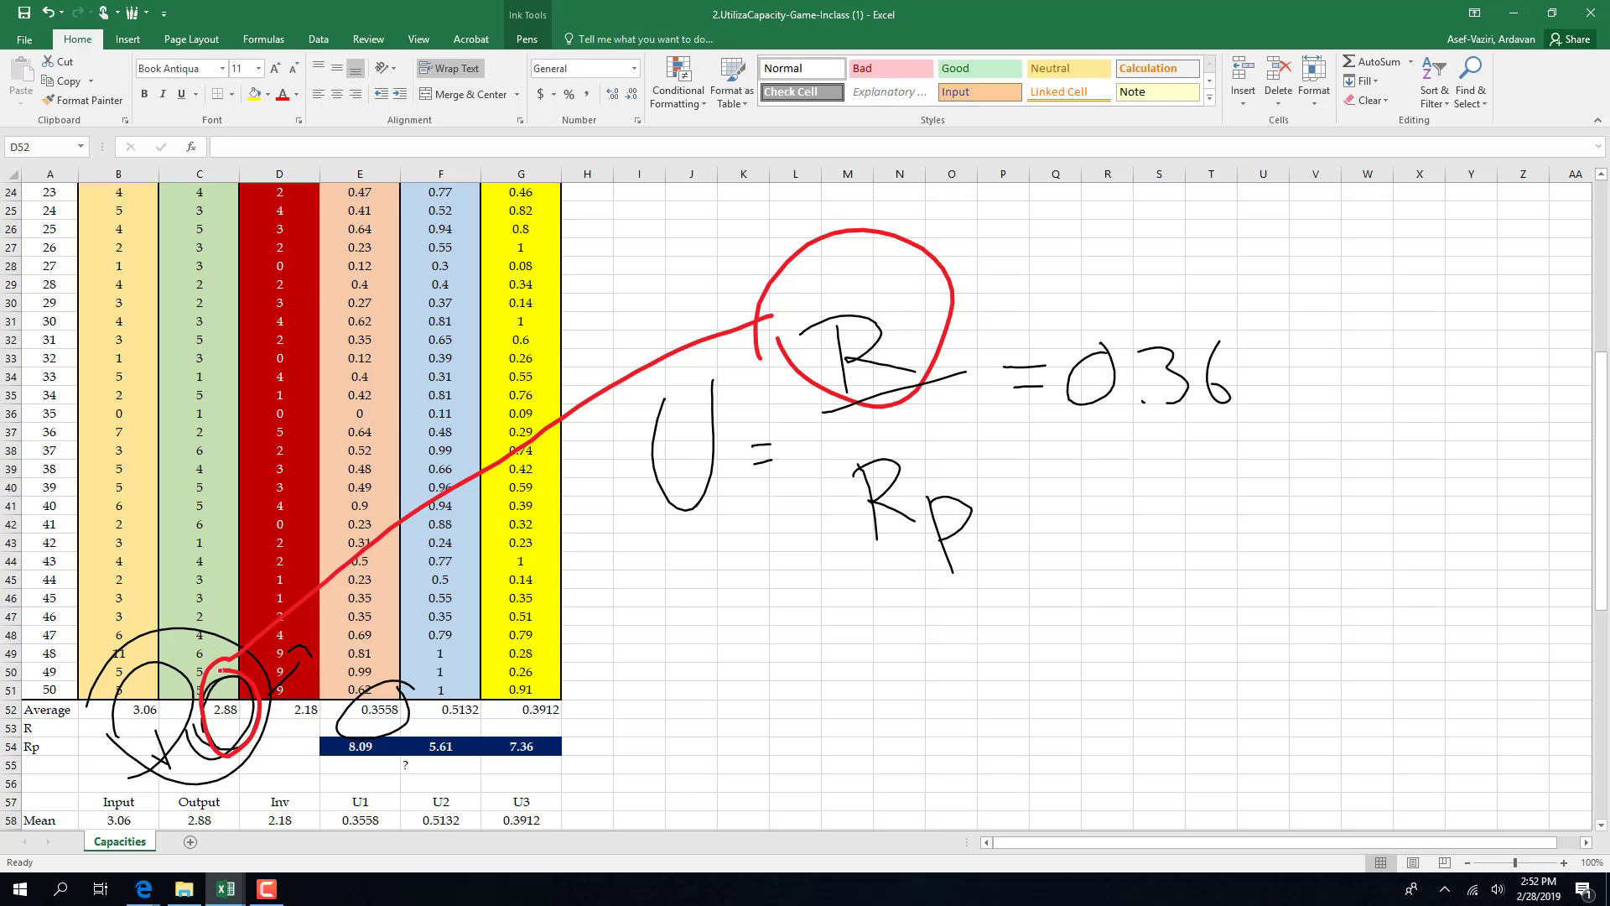
pyautogui.moveTo(1118, 449)
pyautogui.mouseDown()
pyautogui.moveTo(1082, 285)
pyautogui.moveTo(1082, 425)
pyautogui.mouseUp()
pyautogui.moveTo(1186, 436)
pyautogui.mouseDown()
pyautogui.moveTo(939, 683)
pyautogui.moveTo(547, 735)
pyautogui.moveTo(399, 731)
pyautogui.mouseUp()
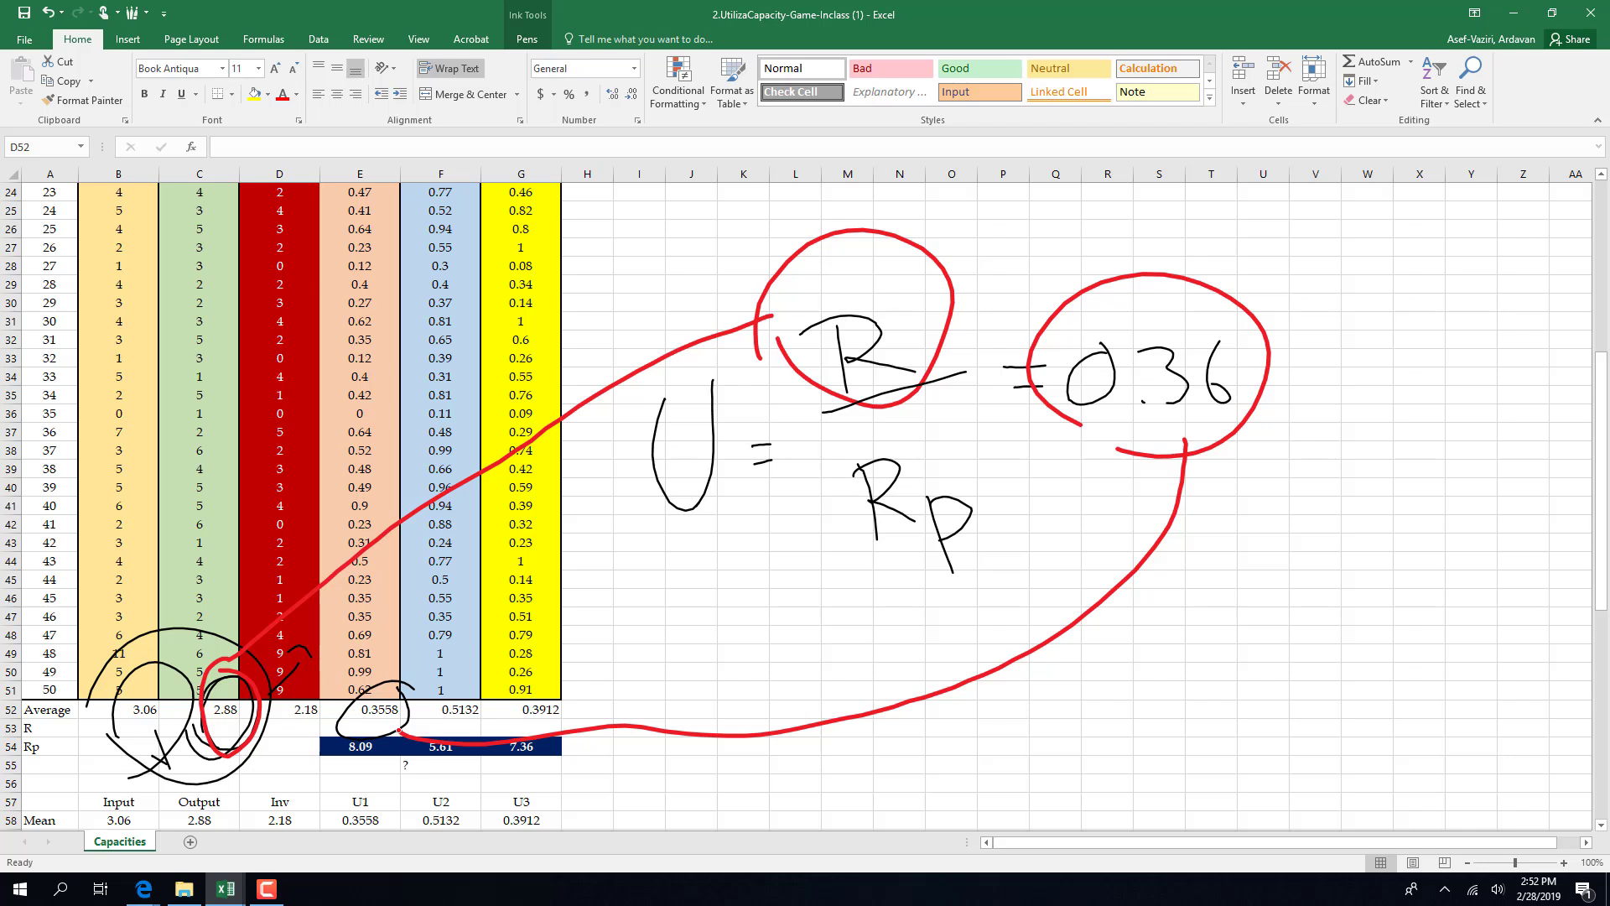
pyautogui.moveTo(816, 544)
pyautogui.mouseDown()
pyautogui.moveTo(855, 440)
pyautogui.moveTo(979, 565)
pyautogui.moveTo(812, 512)
pyautogui.mouseUp()
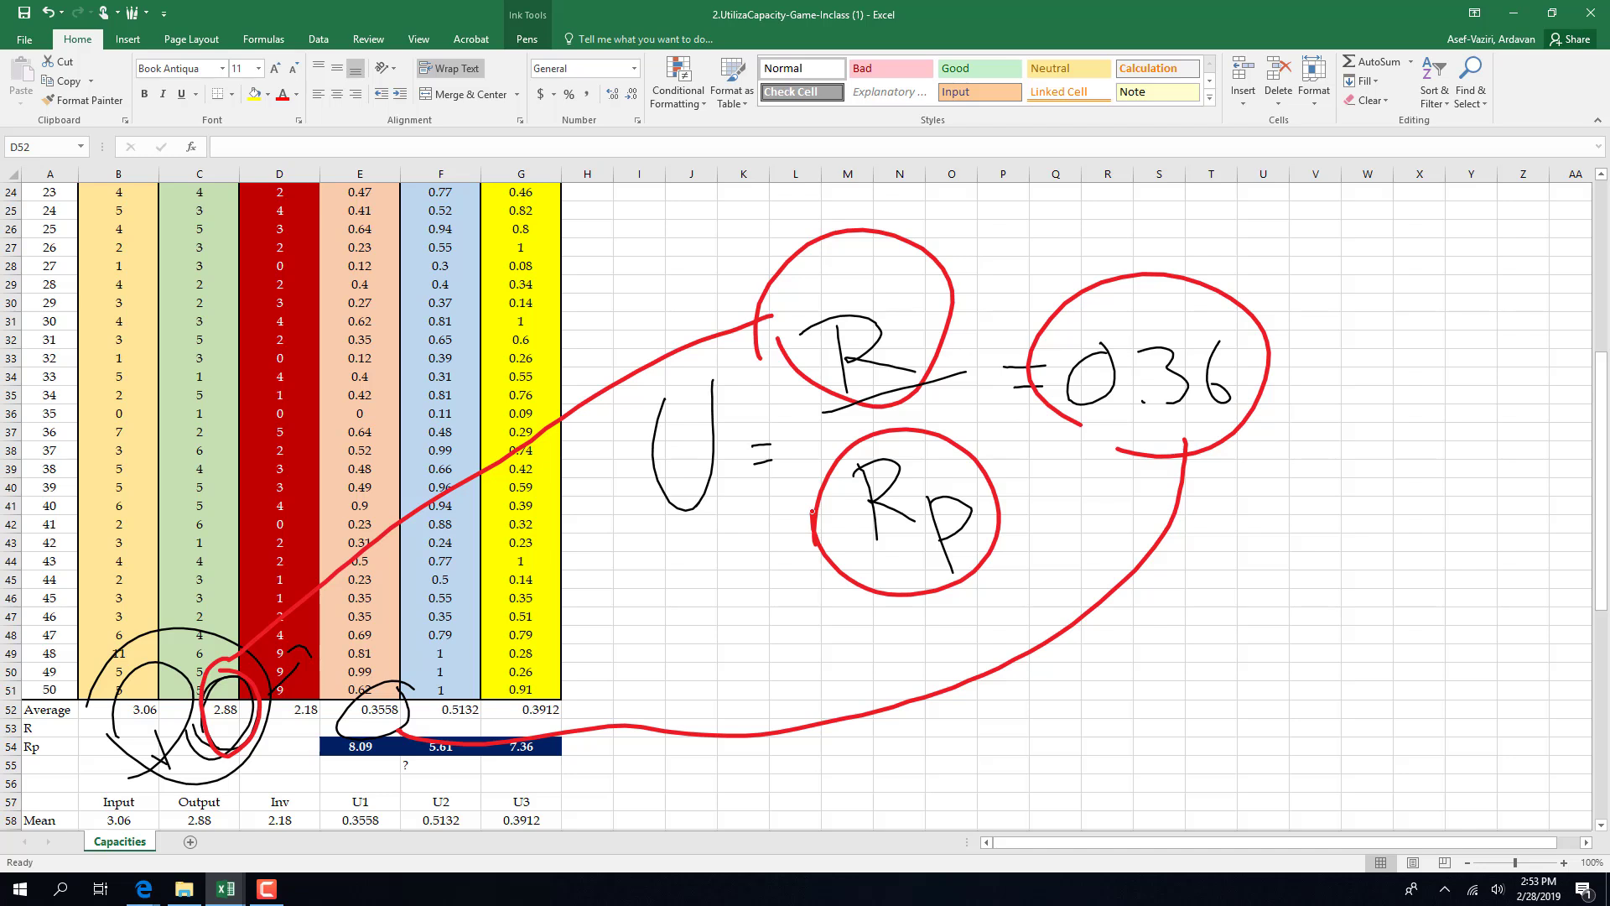
pyautogui.moveTo(1149, 672)
pyautogui.mouseDown()
pyautogui.moveTo(1156, 731)
pyautogui.moveTo(1173, 676)
pyautogui.moveTo(1220, 764)
pyautogui.mouseUp()
pyautogui.moveTo(1206, 695)
pyautogui.mouseDown()
pyautogui.moveTo(1213, 716)
pyautogui.moveTo(1280, 676)
pyautogui.moveTo(1293, 686)
pyautogui.mouseUp()
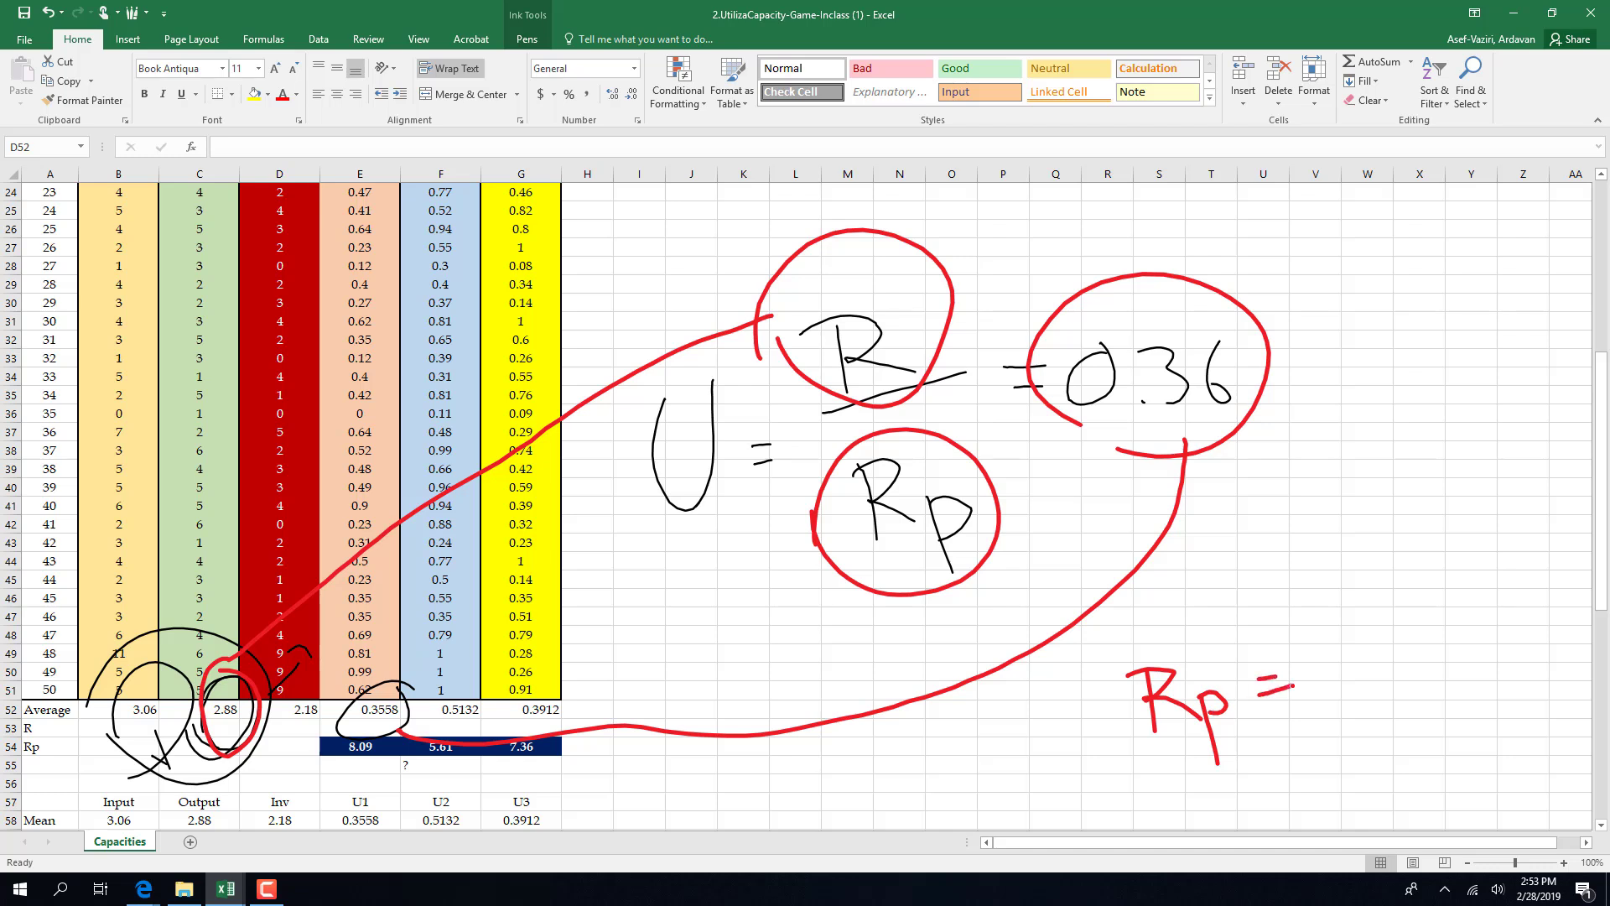